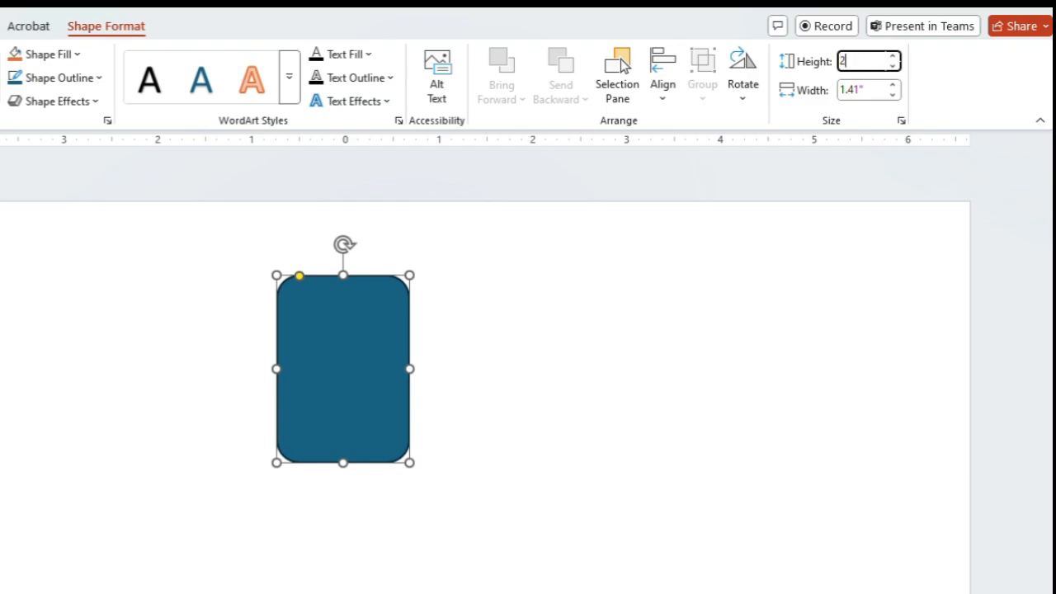
- Set the rounded rectangle's width to 2 inches so that it matches the height, and deselect it
left_click(868, 93)
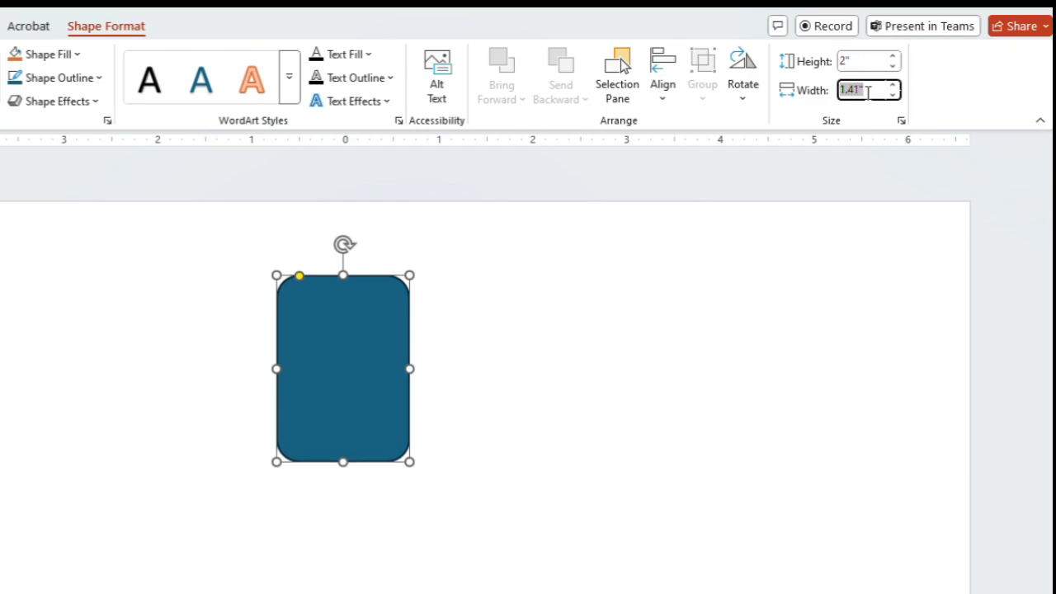
left_click_drag(868, 92, 817, 90)
type("2")
left_click(759, 333)
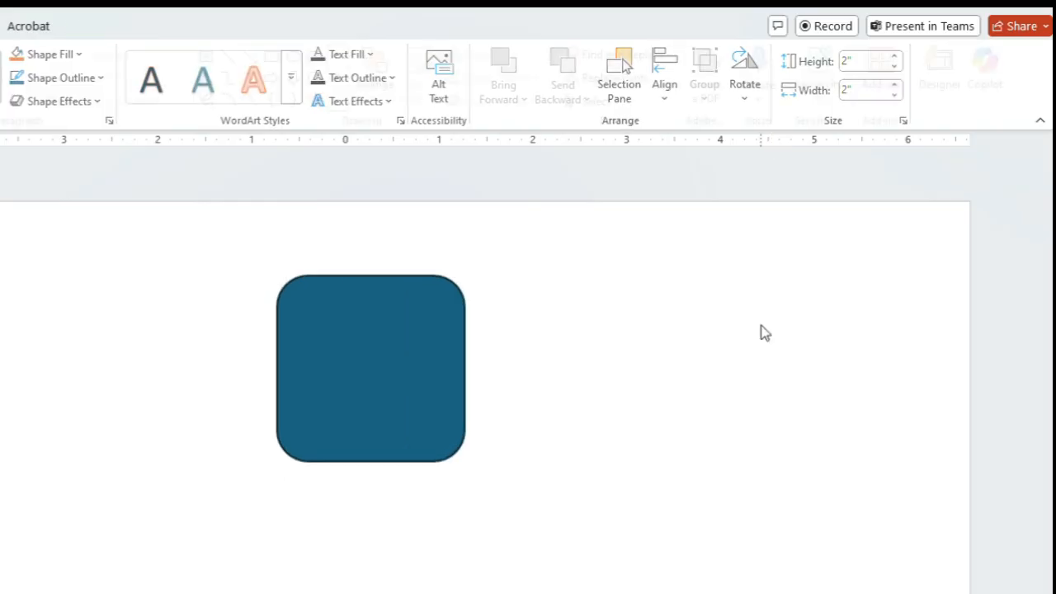
- Increase the square's corner rounding and duplicate it into a touching two-by-two grid of four rounded squares
left_click(318, 458)
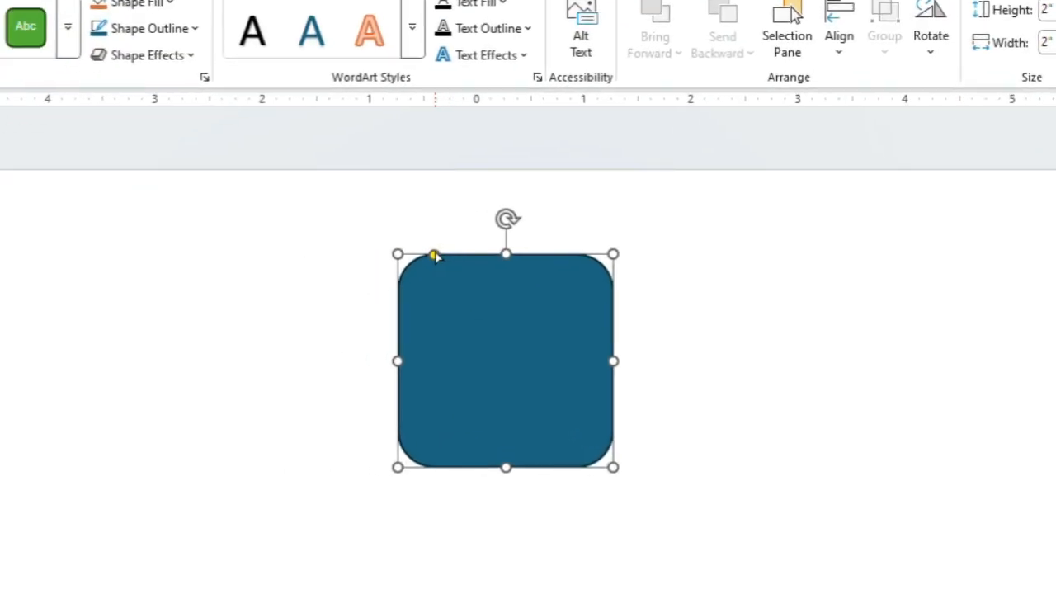
left_click_drag(435, 256, 457, 257)
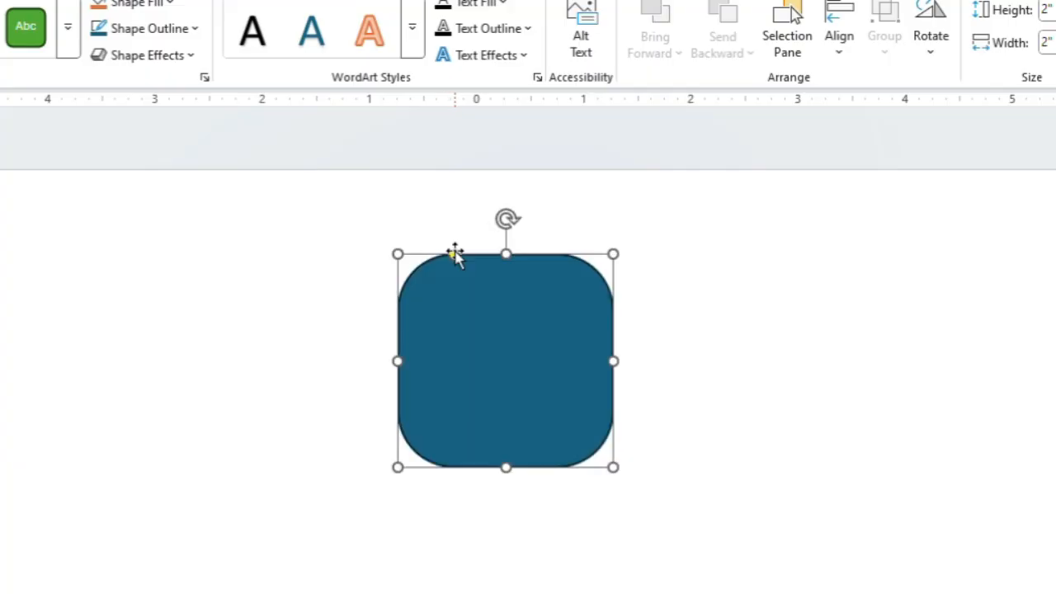
left_click_drag(502, 320, 503, 532)
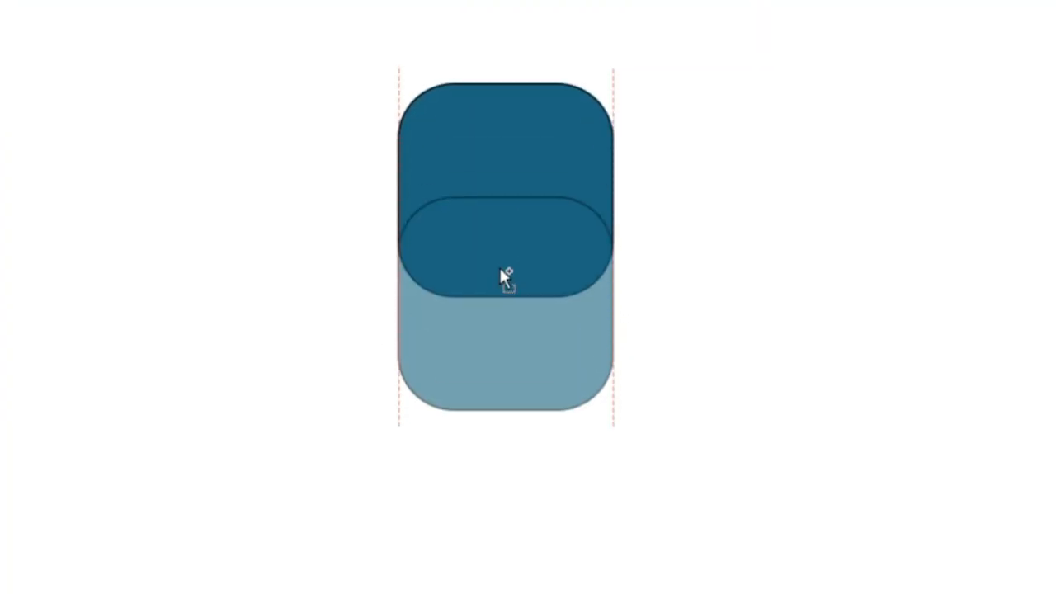
left_click_drag(503, 361, 255, 154)
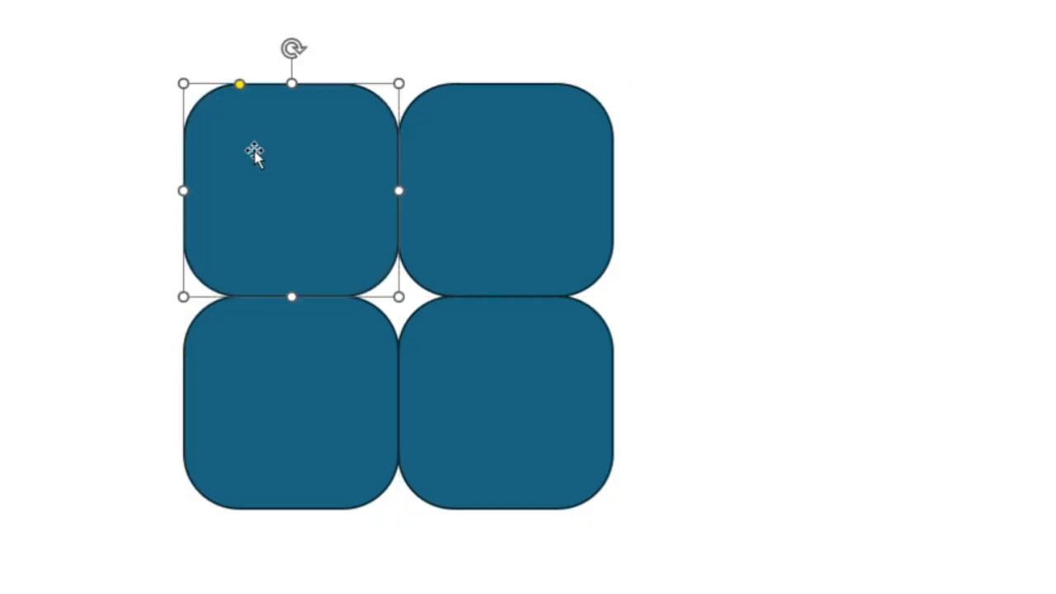
- Round the corners of the upper-right and lower-left squares fully so that both become circles
left_click(520, 242)
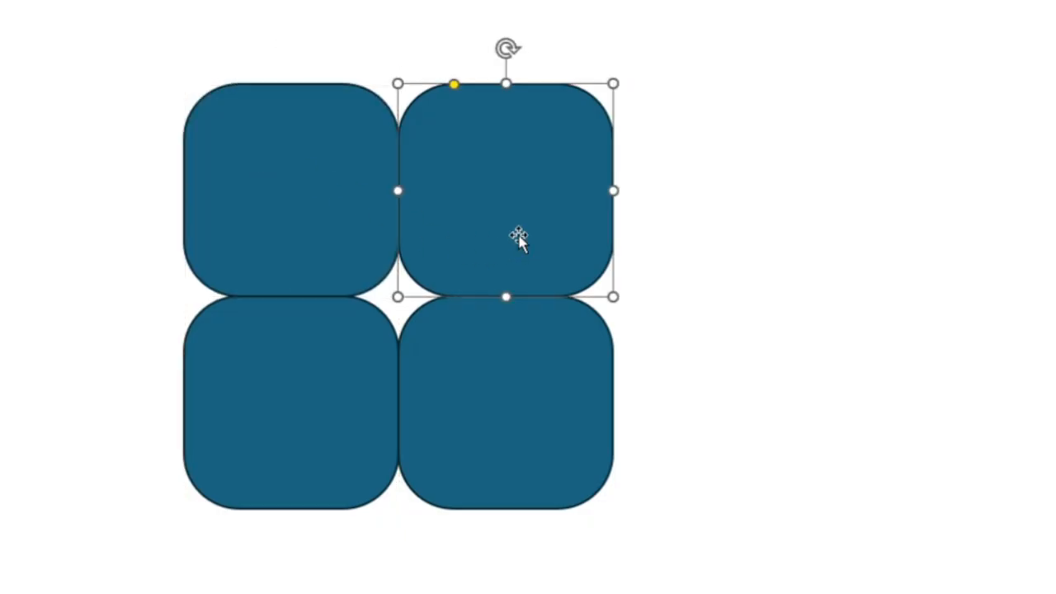
left_click_drag(487, 76, 558, 81)
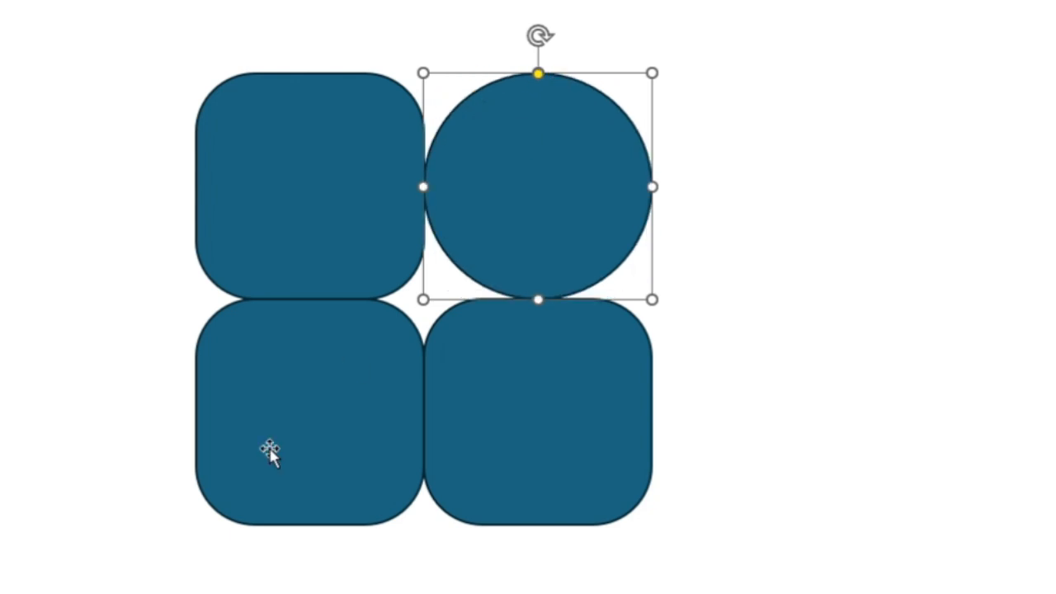
left_click(234, 490)
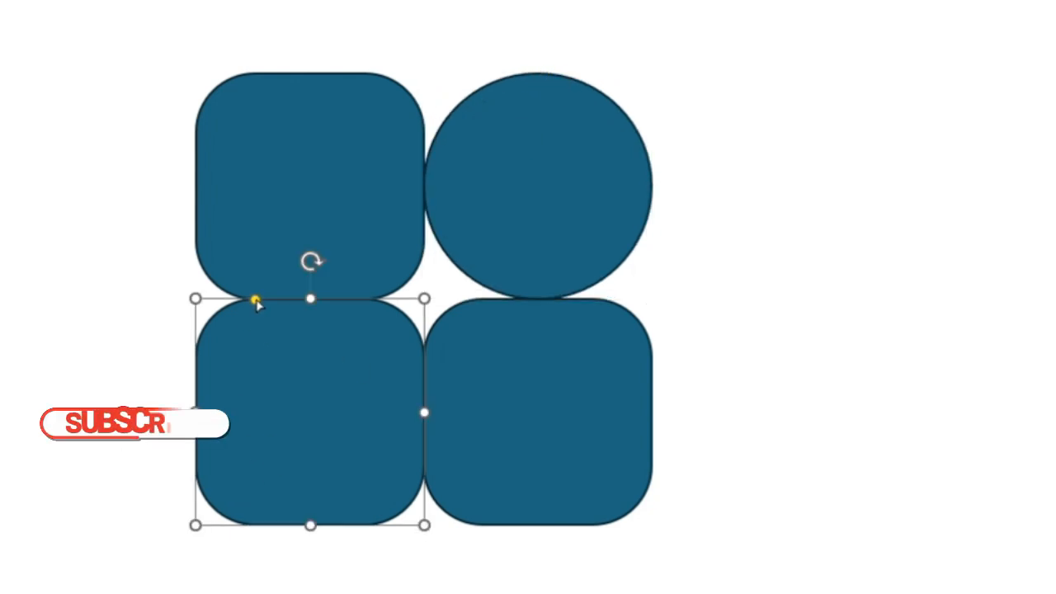
left_click_drag(255, 300, 330, 297)
left_click(808, 387)
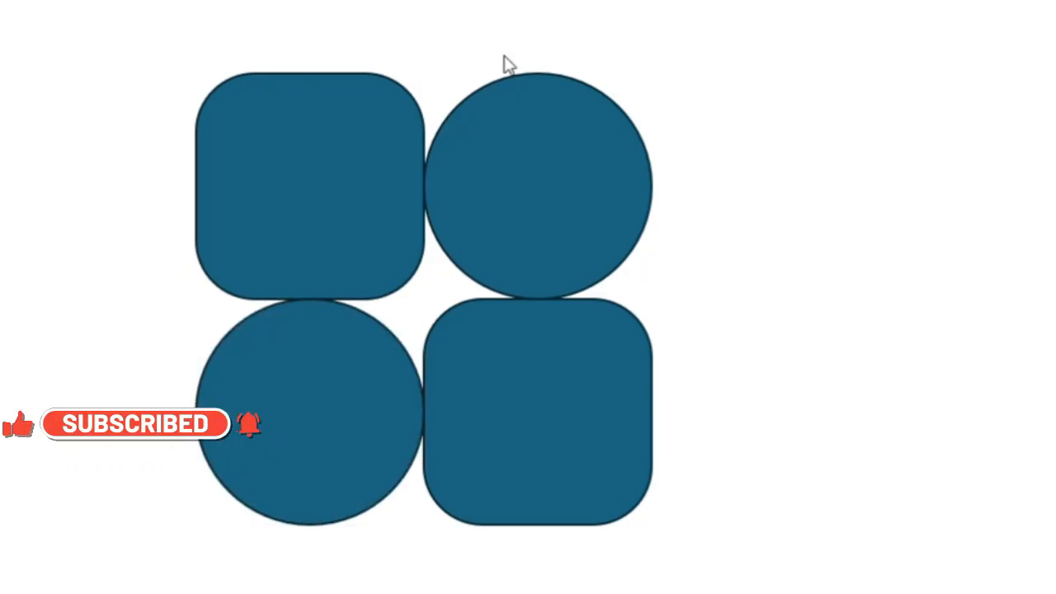
- Select all four shapes and merge them with Fragment to fill the gap in the middle with its own piece
left_click_drag(133, 23, 820, 590)
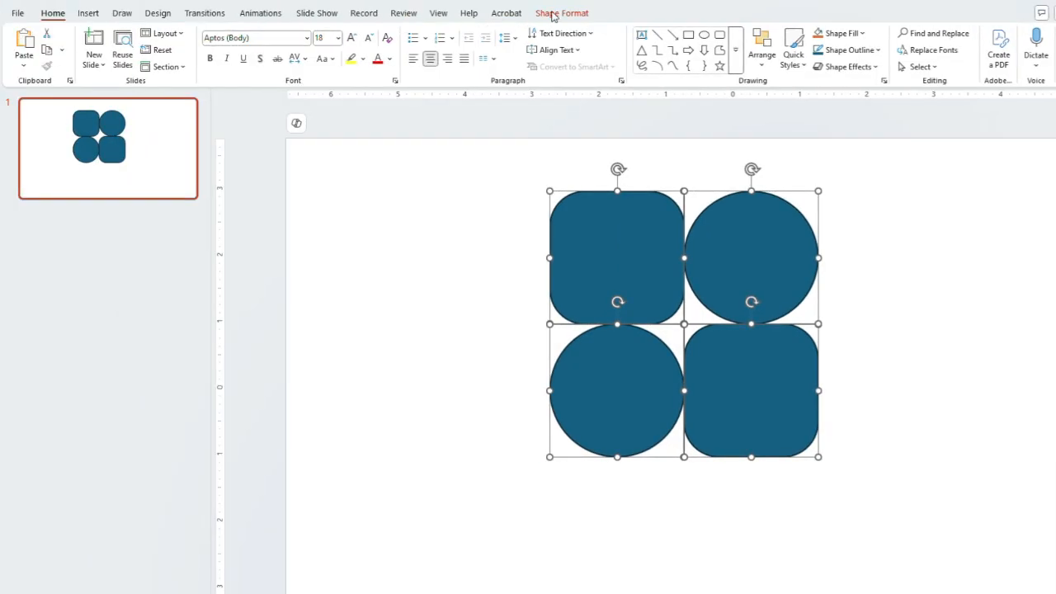
left_click(547, 15)
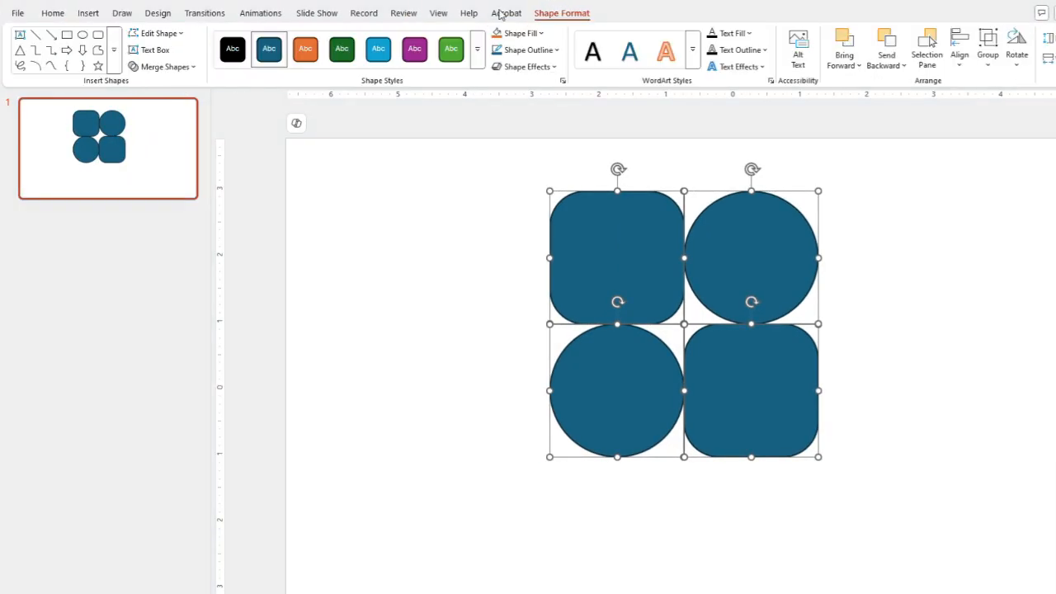
left_click(193, 67)
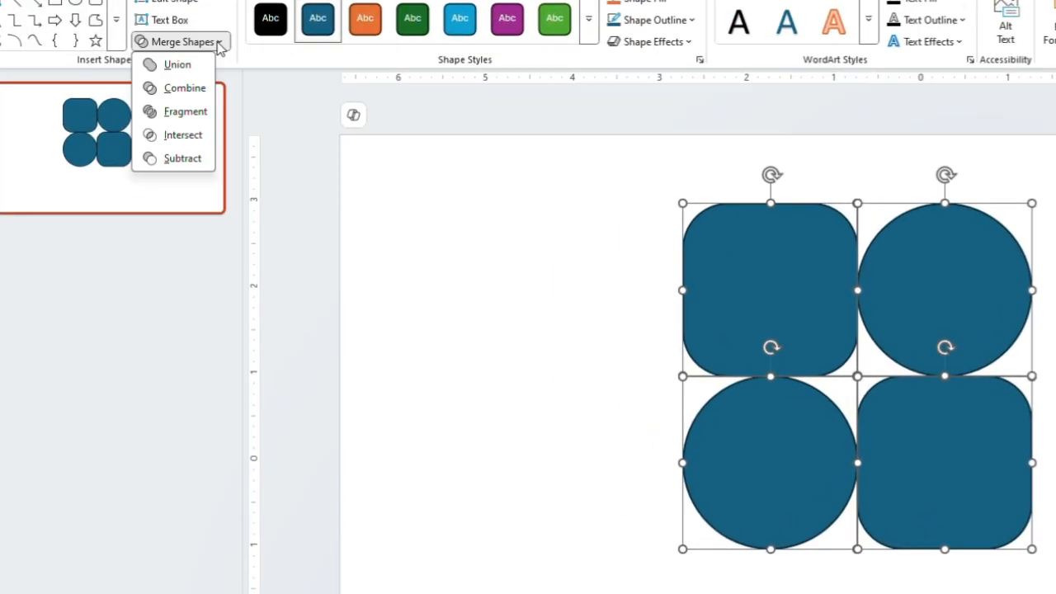
left_click(192, 116)
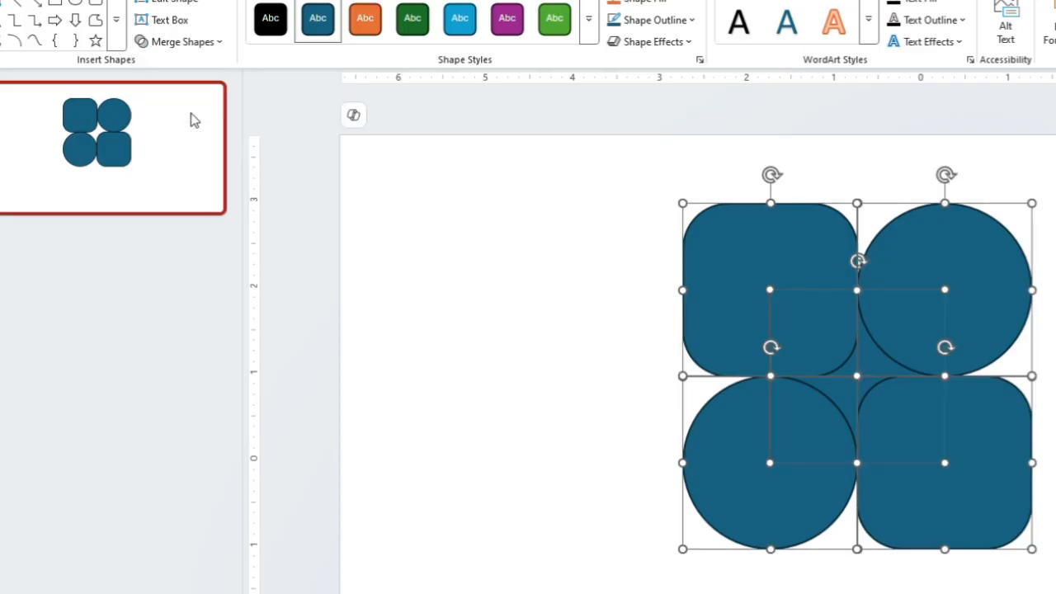
left_click(559, 424)
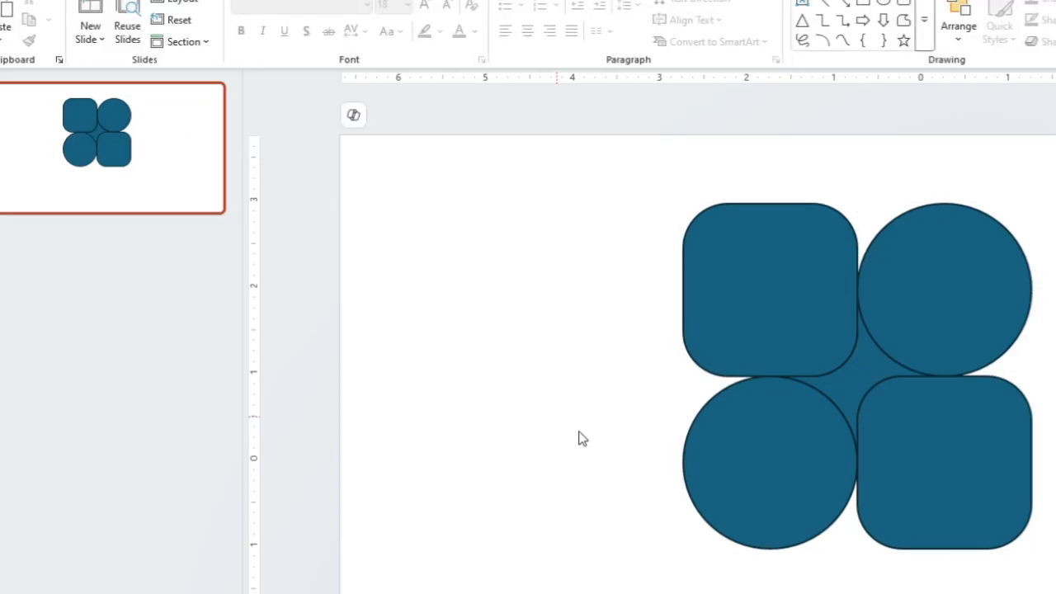
- Delete the lower-right and upper-left rounded squares, keeping the two circles and the connecting piece
left_click(772, 518)
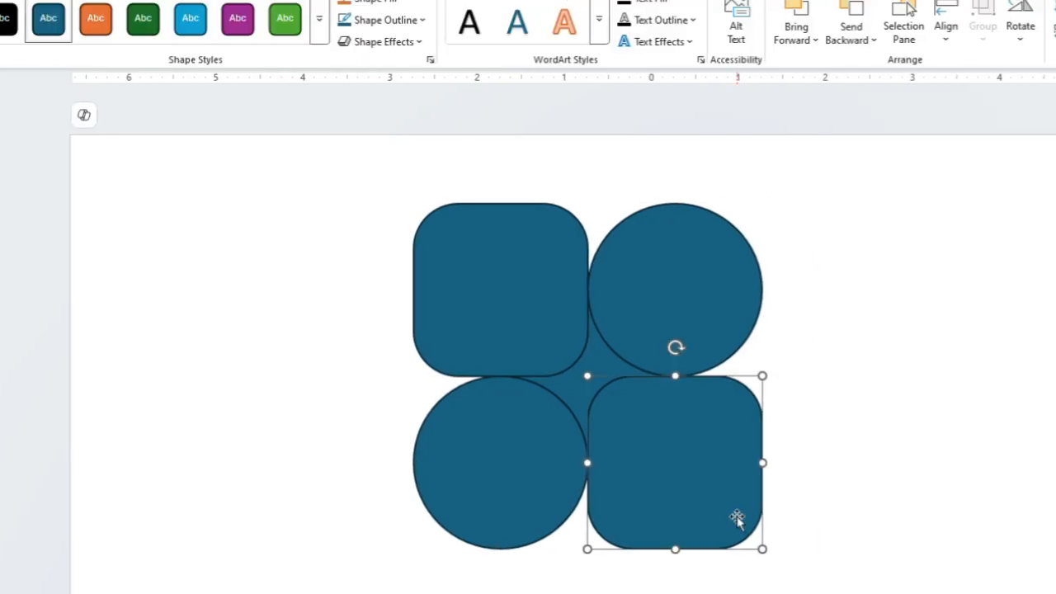
key("Delete")
left_click(522, 320)
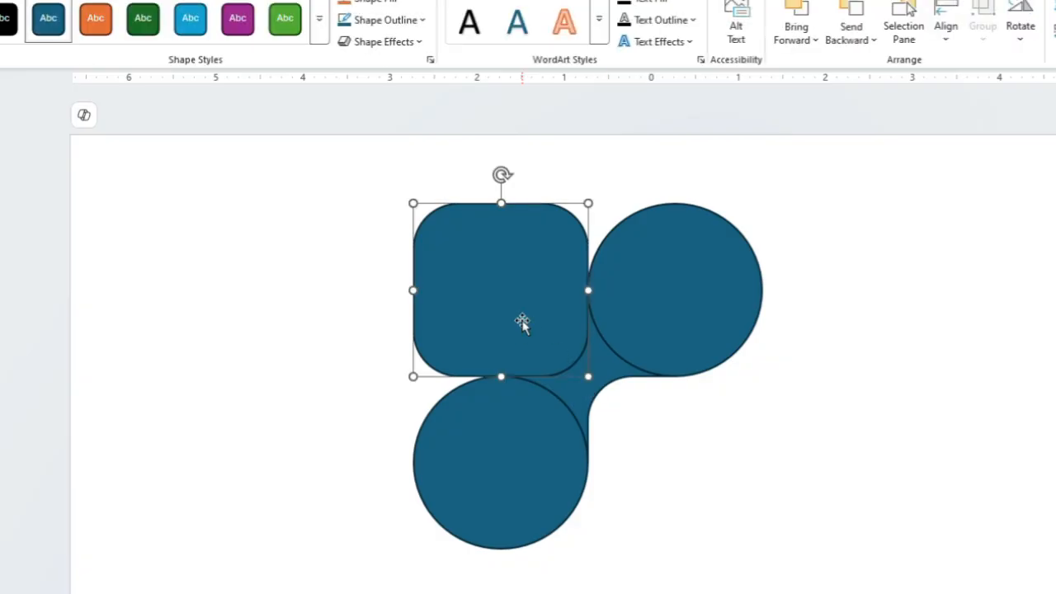
key("Delete")
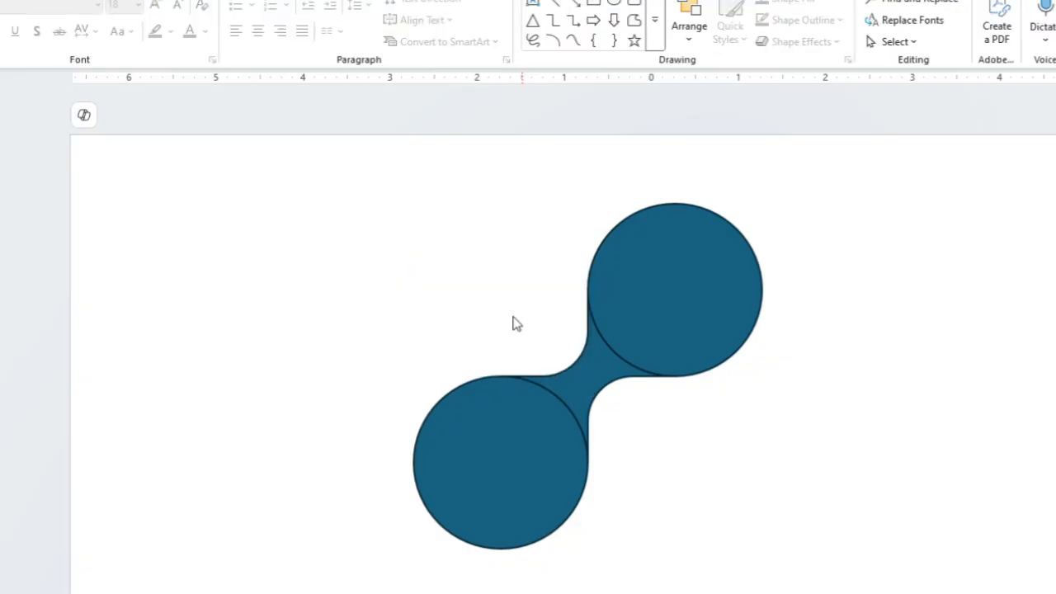
- Merge the two circles and the connecting piece into a single shape with Union
left_click_drag(338, 174, 784, 569)
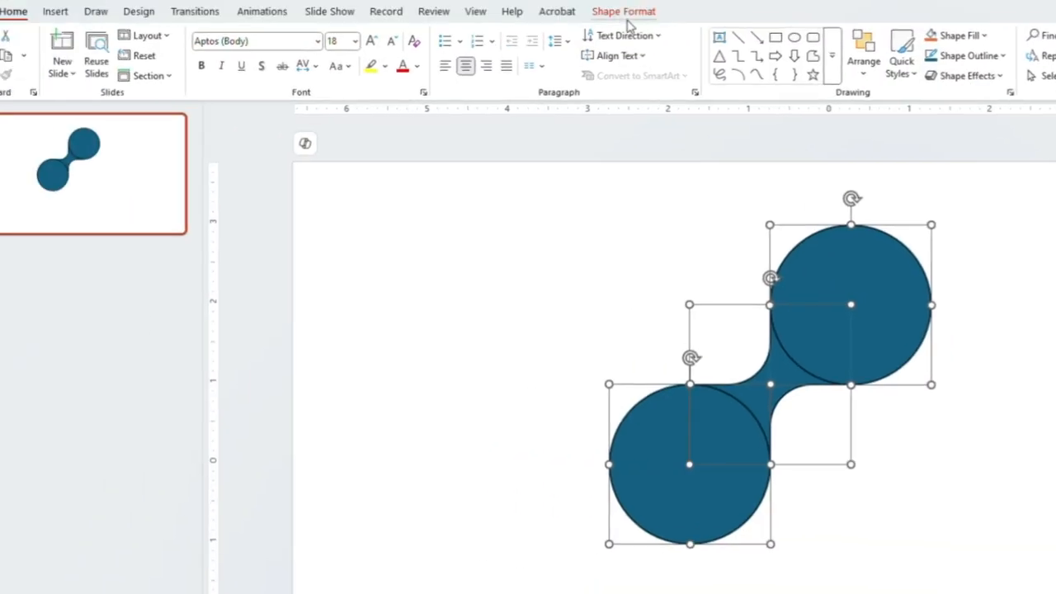
left_click(624, 26)
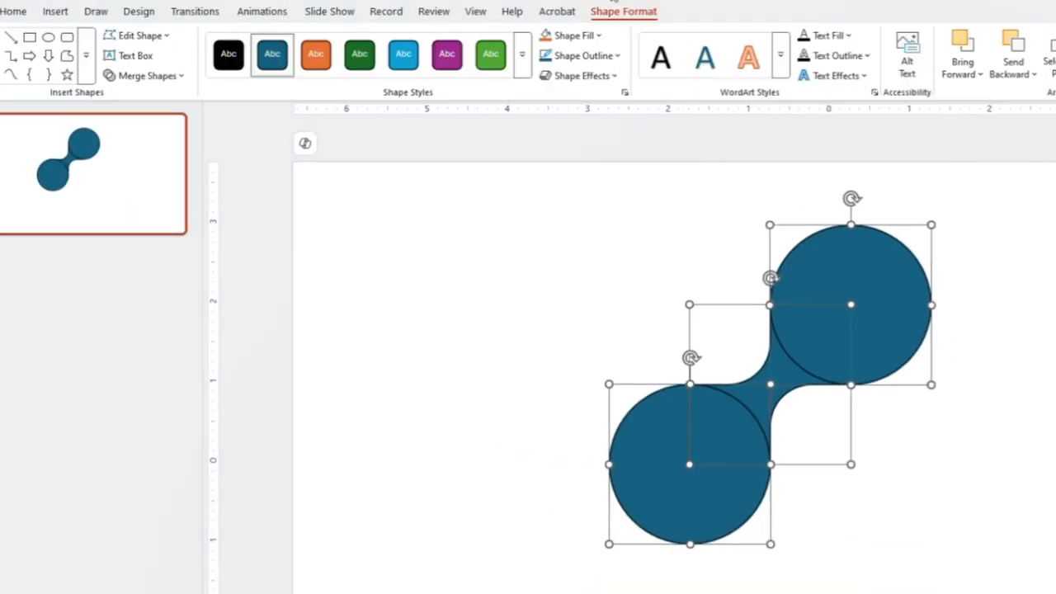
left_click(166, 79)
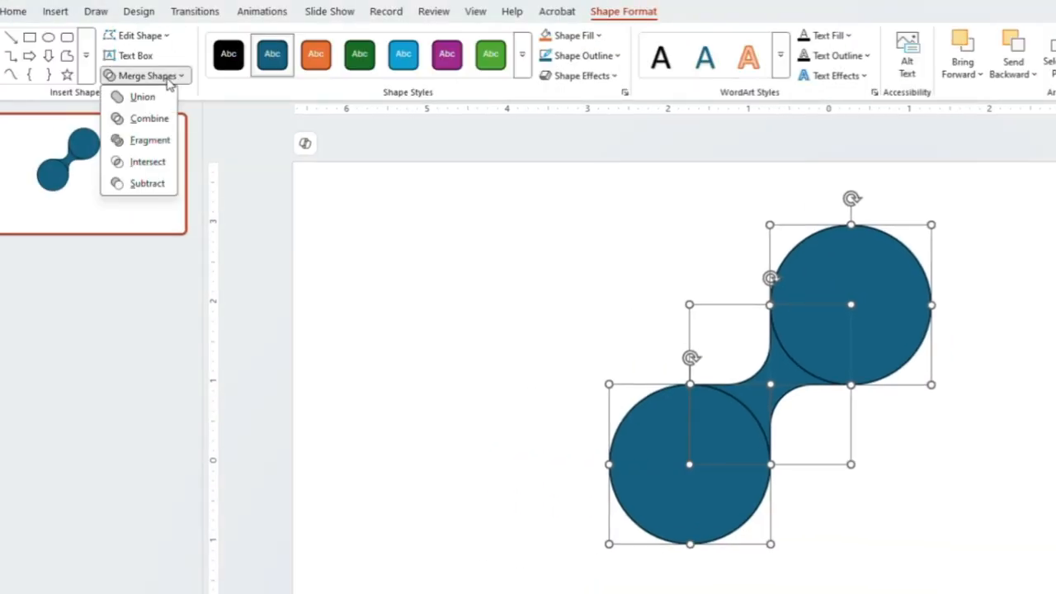
left_click(142, 97)
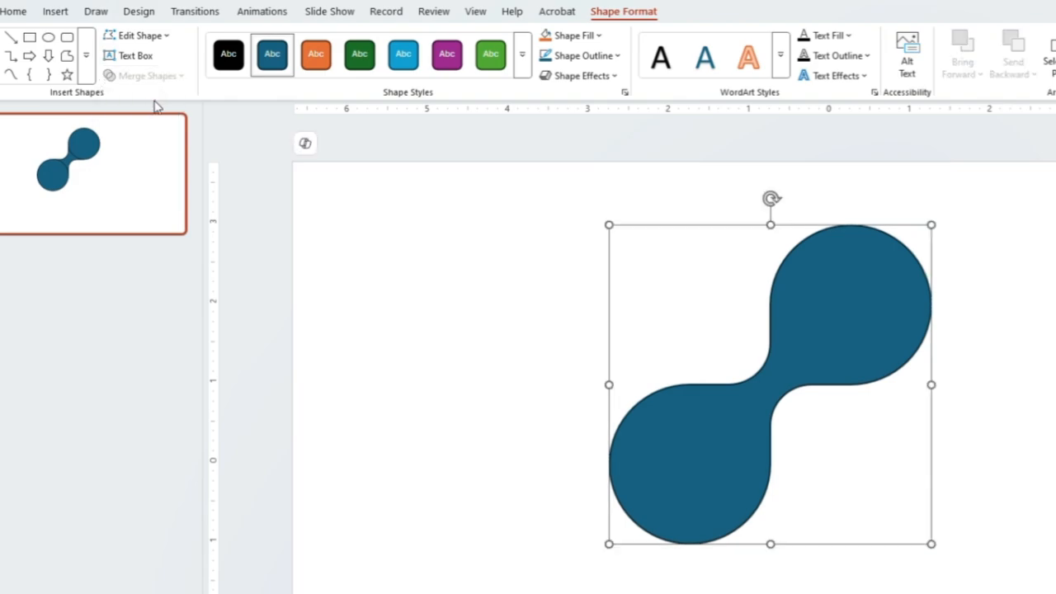
- Rotate the merged shape until its two lobes stand vertically, and move it to the left part of the slide
left_click_drag(763, 198, 763, 198)
left_click_drag(568, 184, 441, 247)
left_click_drag(559, 316, 440, 312)
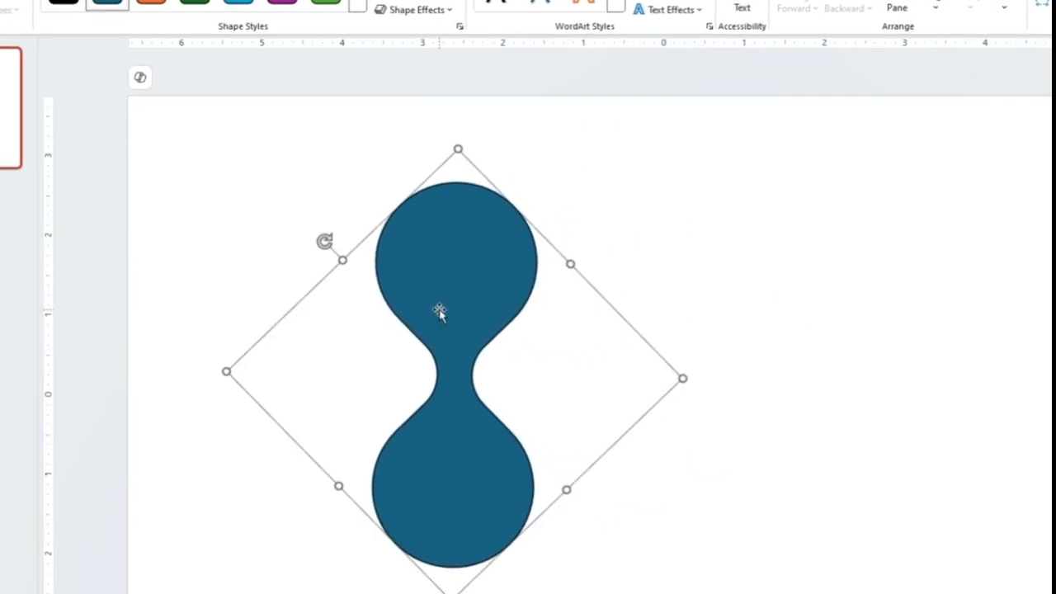
- Draw an oval about 1.36 inches high and 1.41 inches wide inside the upper lobe
left_click(702, 252)
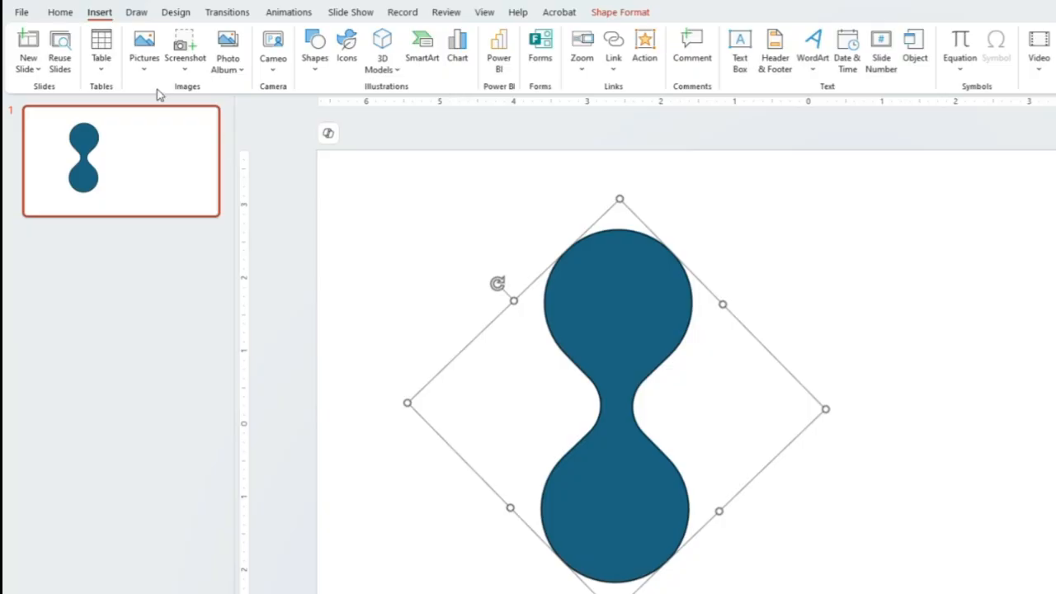
left_click(317, 73)
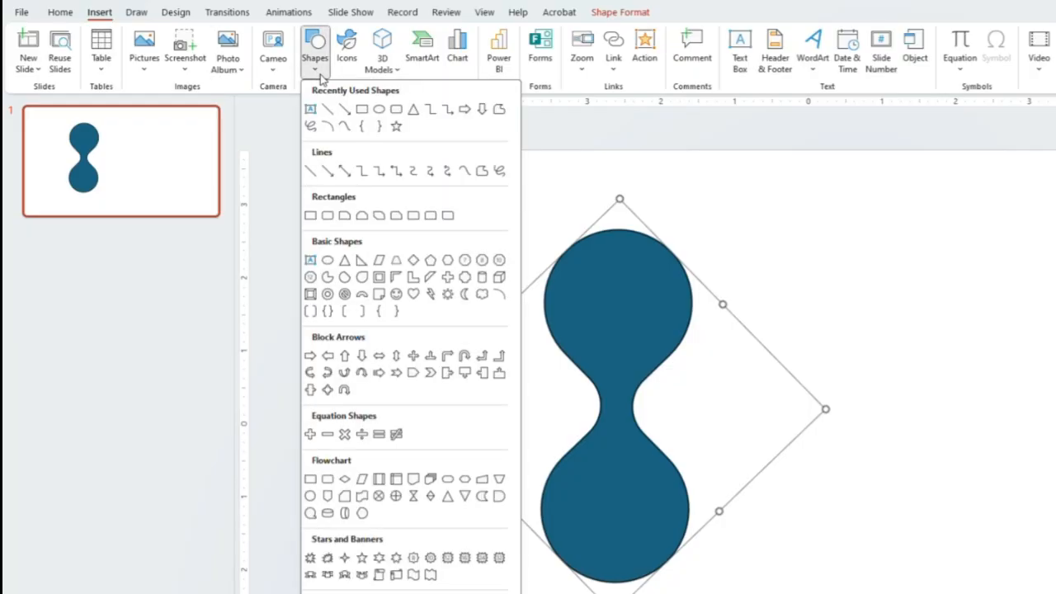
left_click(380, 111)
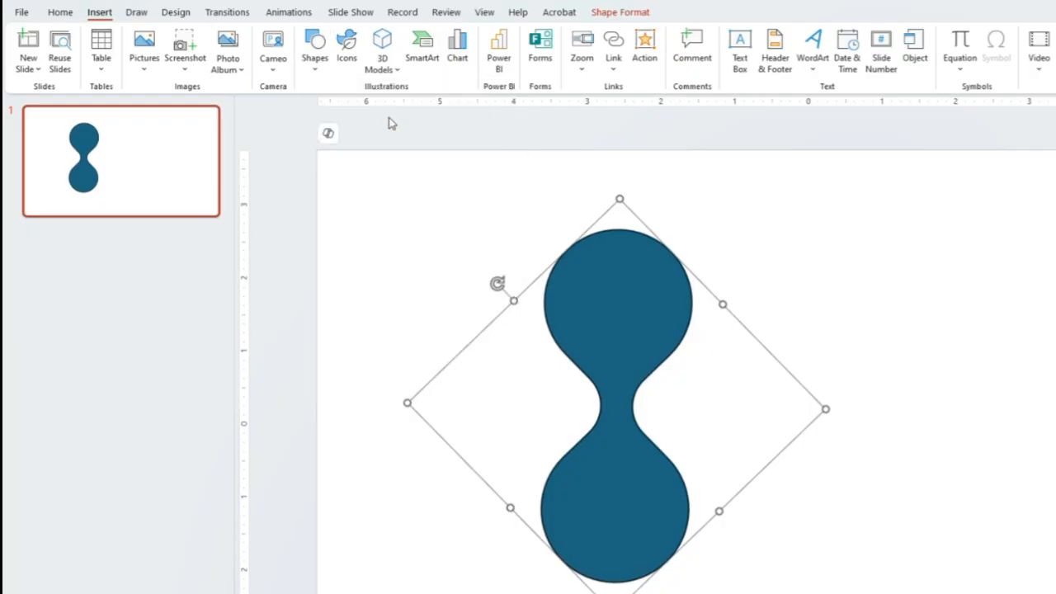
mouse_move(575, 258)
left_mouse_down()
mouse_move(652, 349)
mouse_move(677, 356)
left_mouse_up()
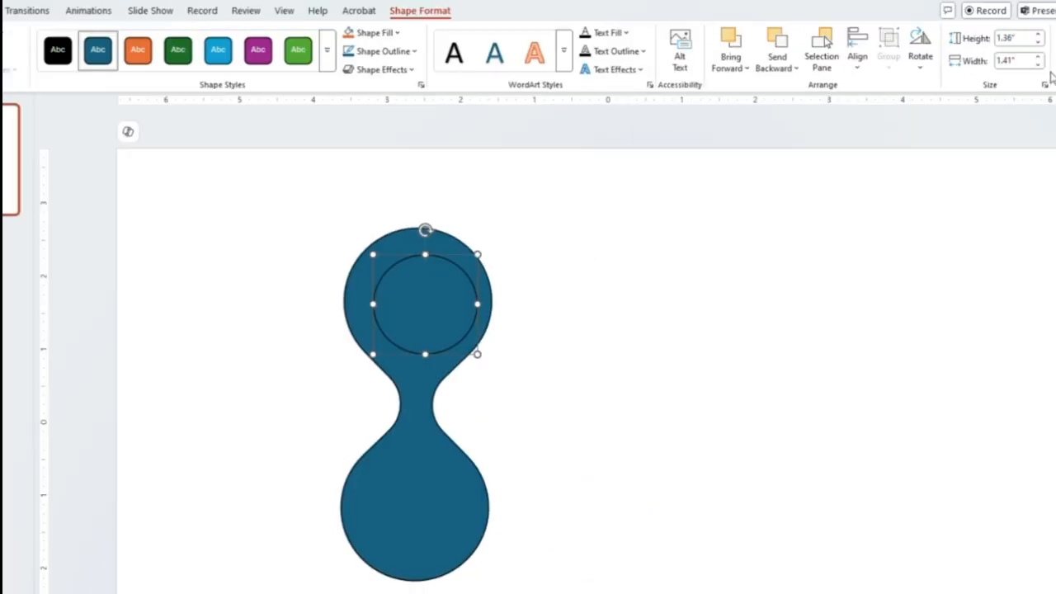
- Set the oval's height and width to 1.6 inches and center it within the upper lobe
left_click(1038, 35)
left_click(1038, 36)
left_click(1038, 36)
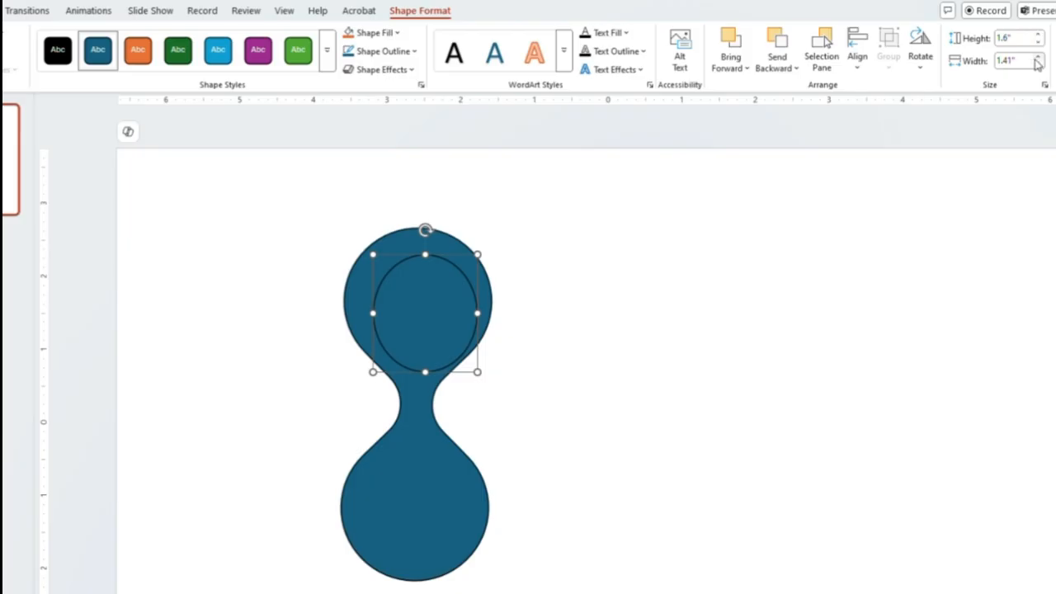
left_click(1039, 57)
left_click(1039, 57)
left_click(1039, 57)
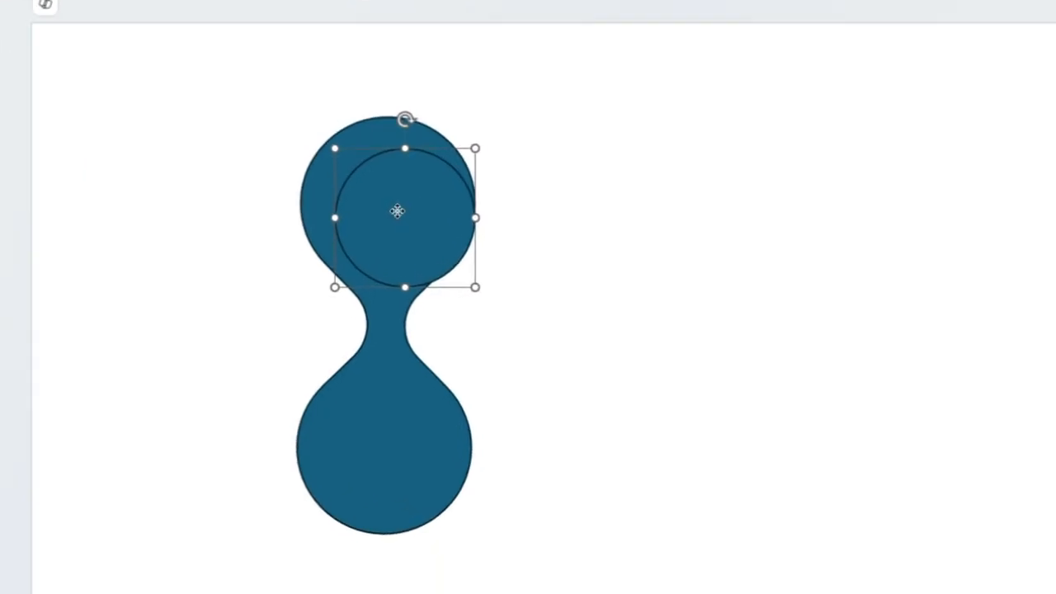
left_click_drag(397, 211, 382, 196)
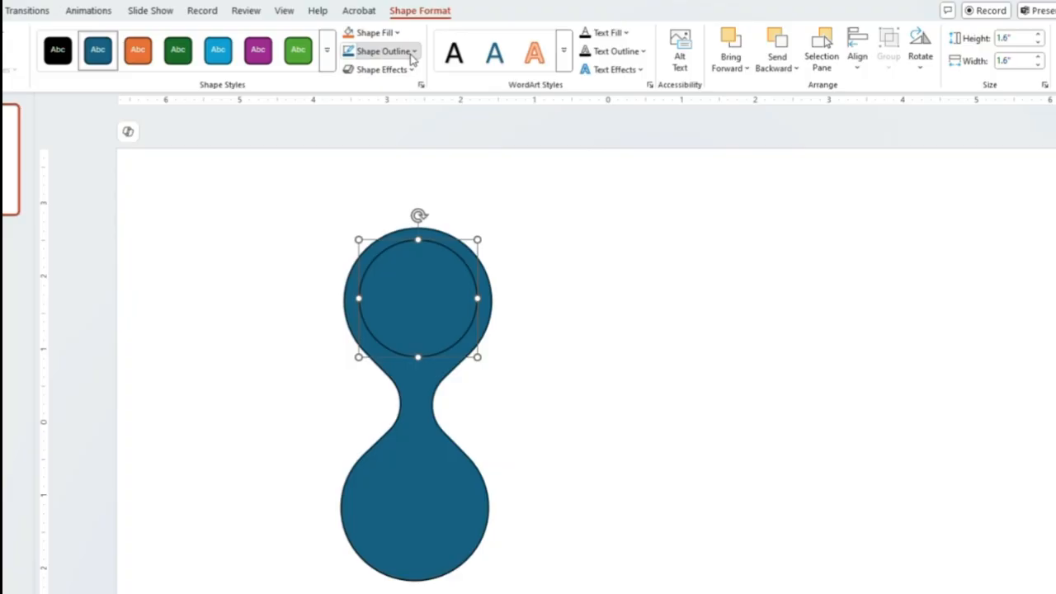
- Give the inner circle a white outline and a white fill
left_click(412, 54)
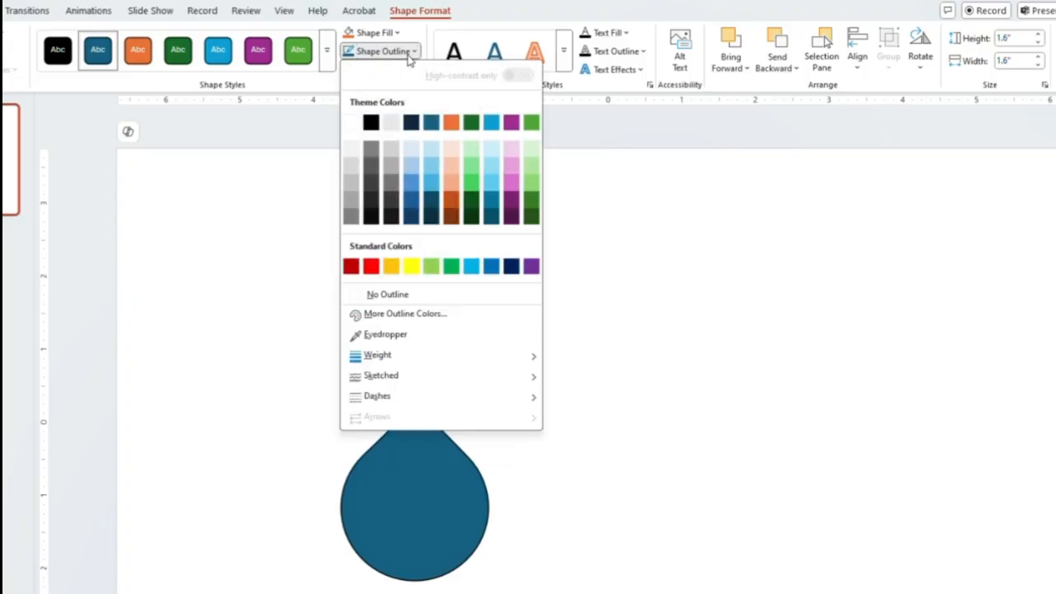
left_click(353, 124)
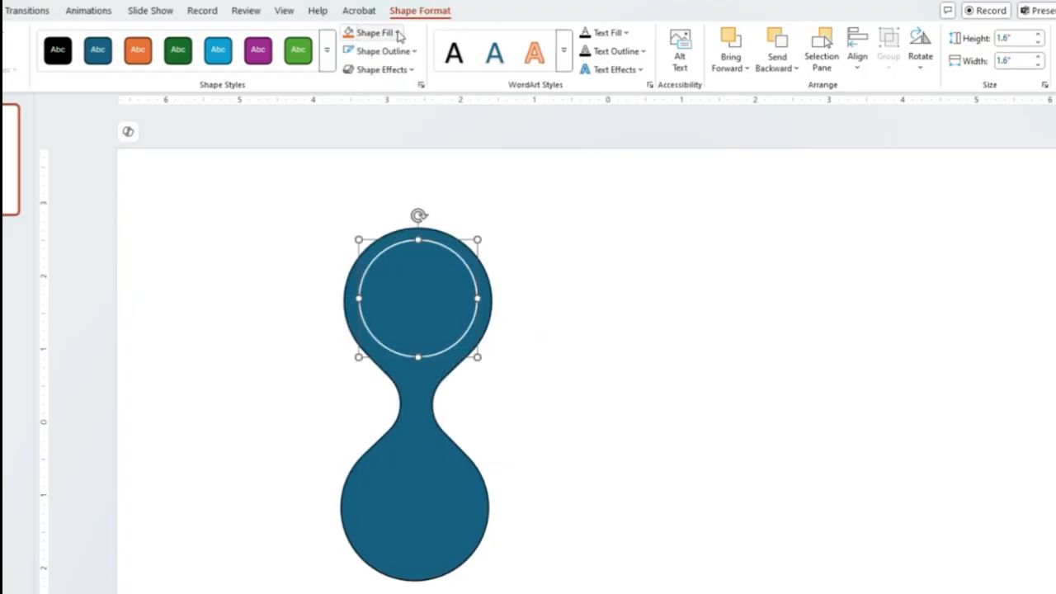
left_click(395, 32)
left_click(352, 104)
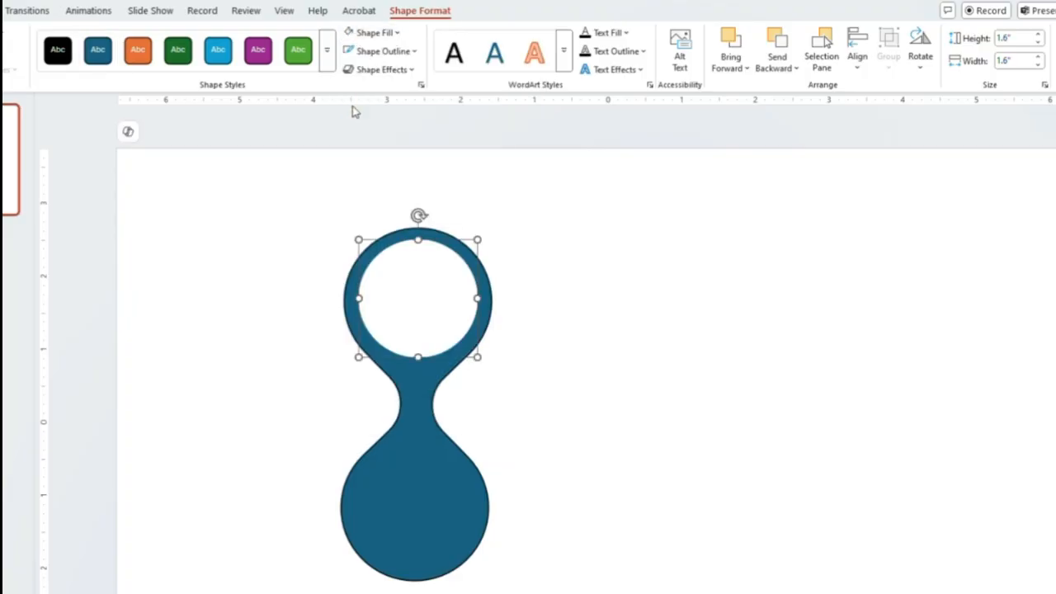
- Apply the second effect preset in the first row of Presets to the white circle
left_click(403, 73)
mouse_move(403, 95)
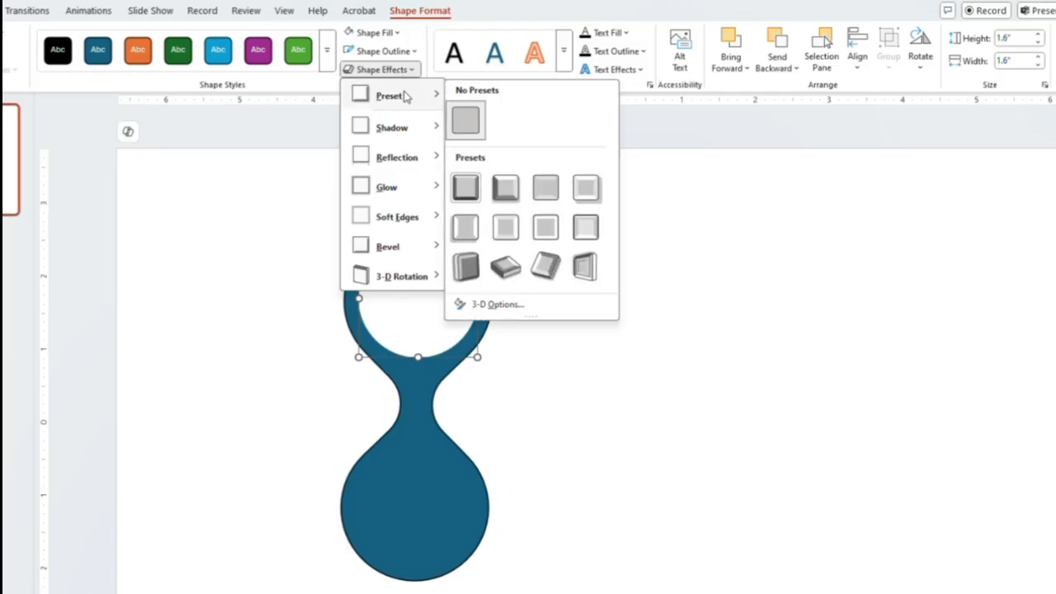
left_click(503, 189)
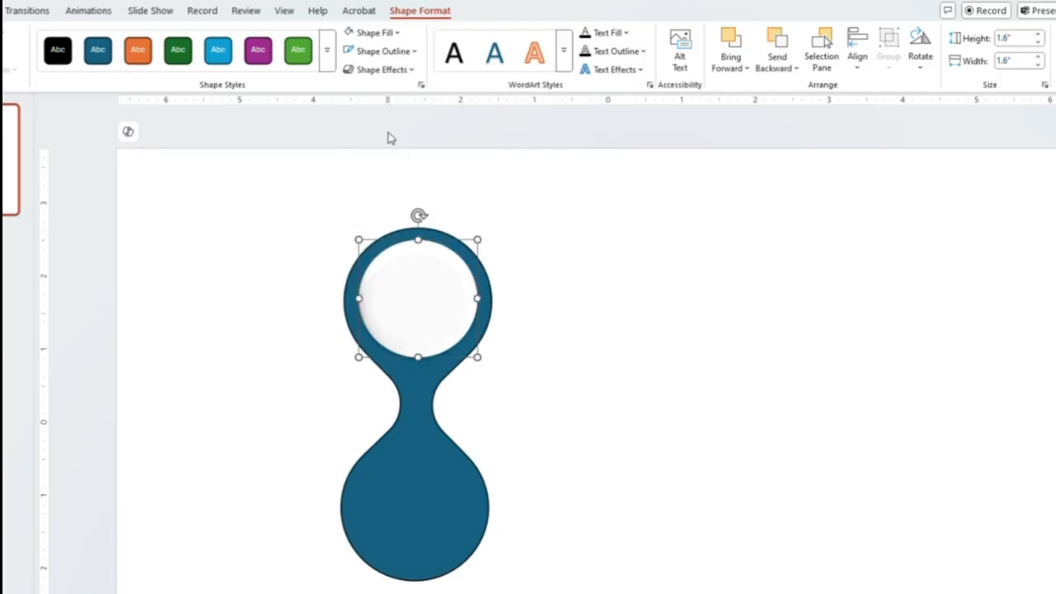
- Apply the centered outer shadow to the white circle in the upper lobe
left_click(386, 71)
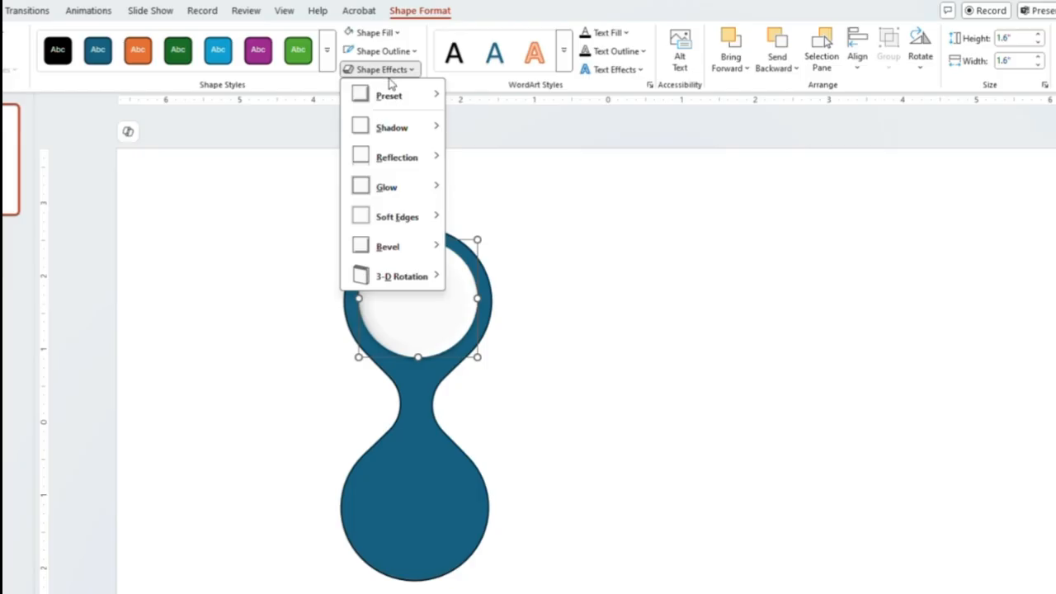
mouse_move(399, 131)
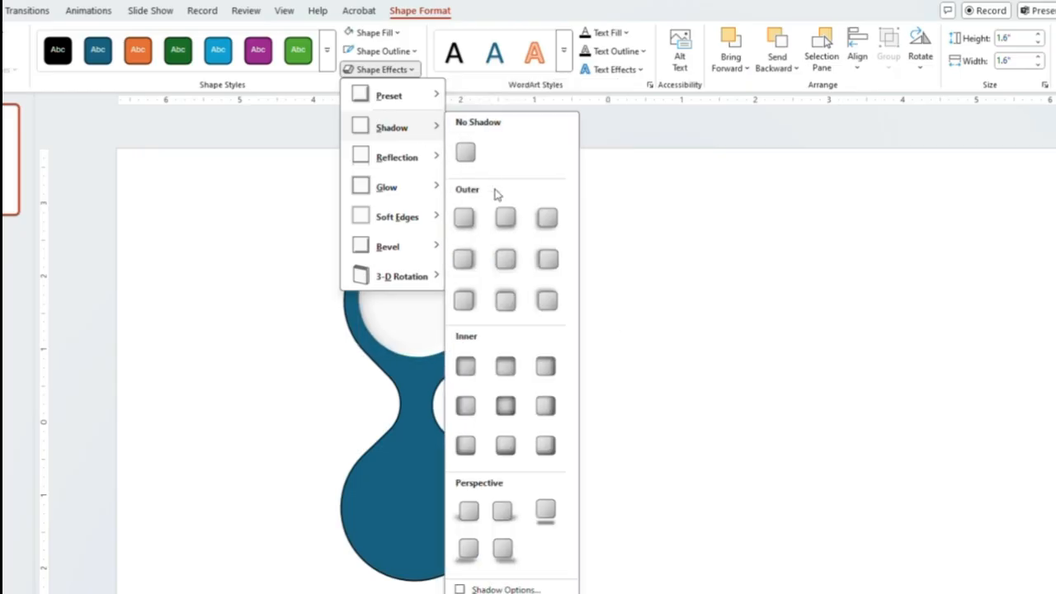
left_click(505, 260)
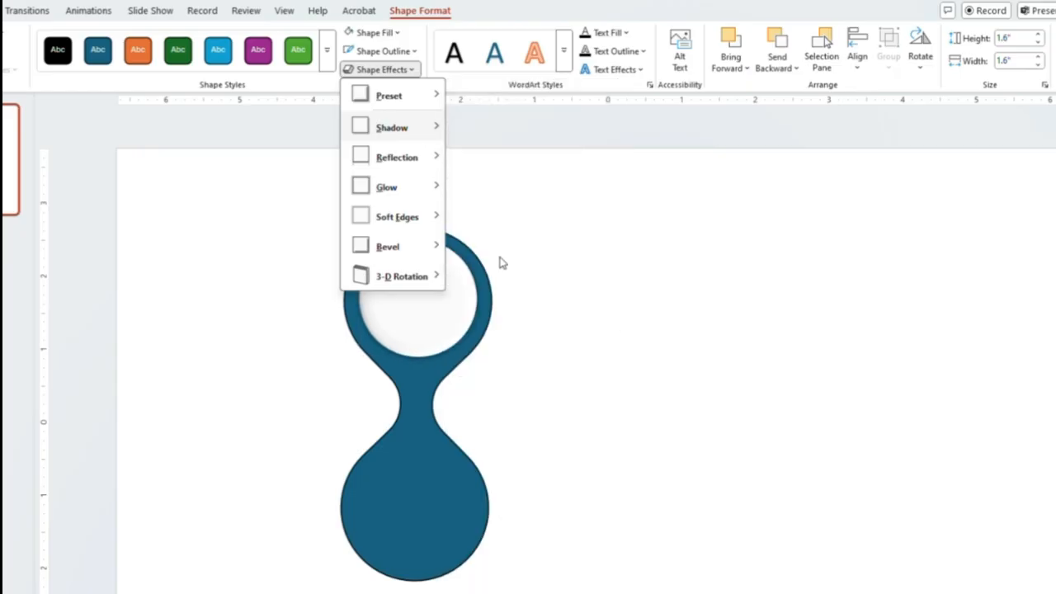
left_click(570, 328)
- Duplicate the white circle and center the copy within the lower lobe of the dumbbell
left_click(429, 312)
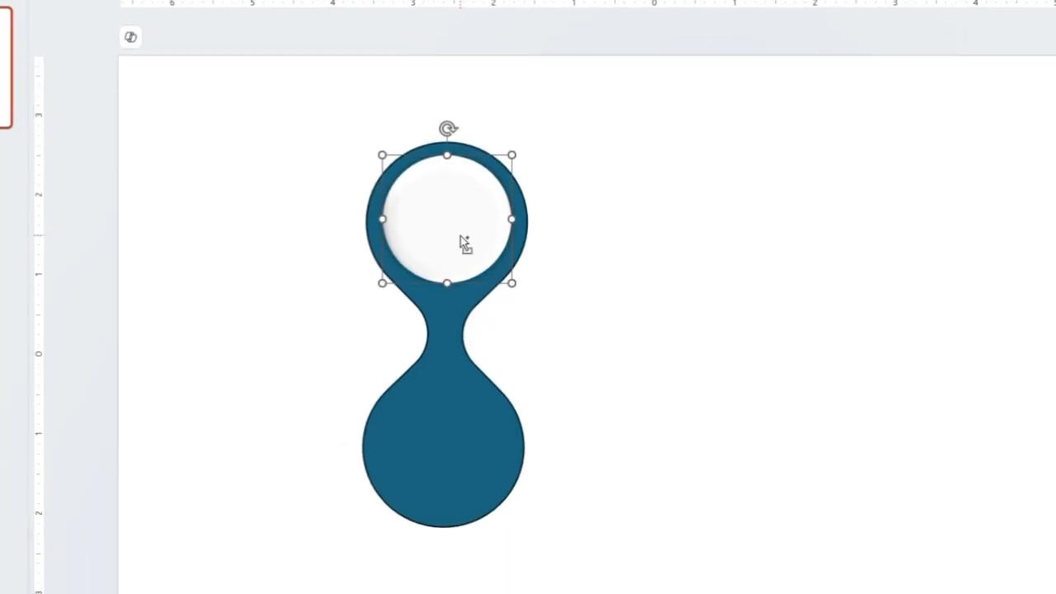
key("ctrl+d")
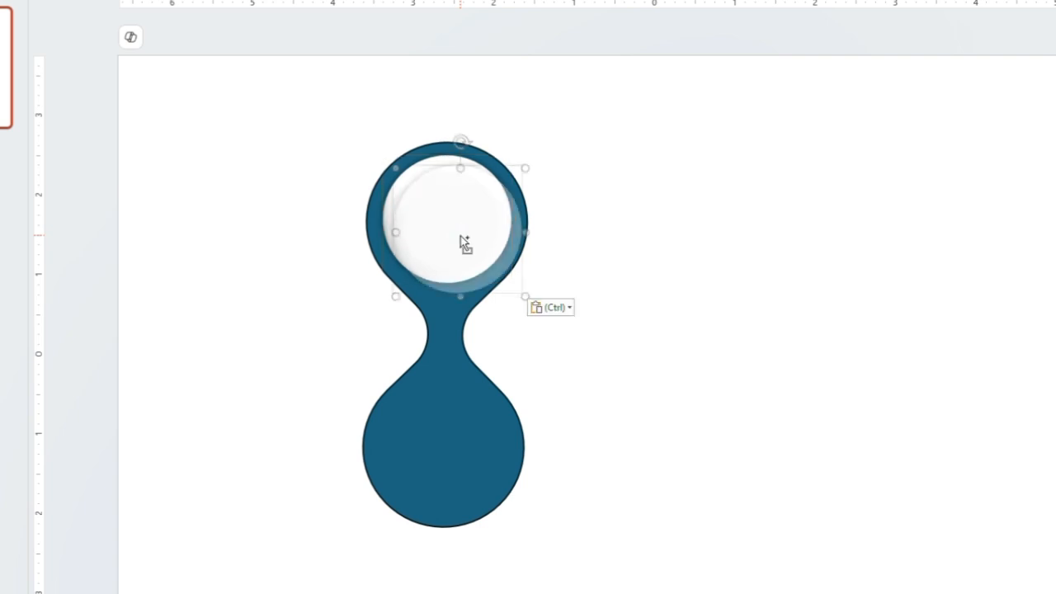
left_click_drag(460, 237, 437, 451)
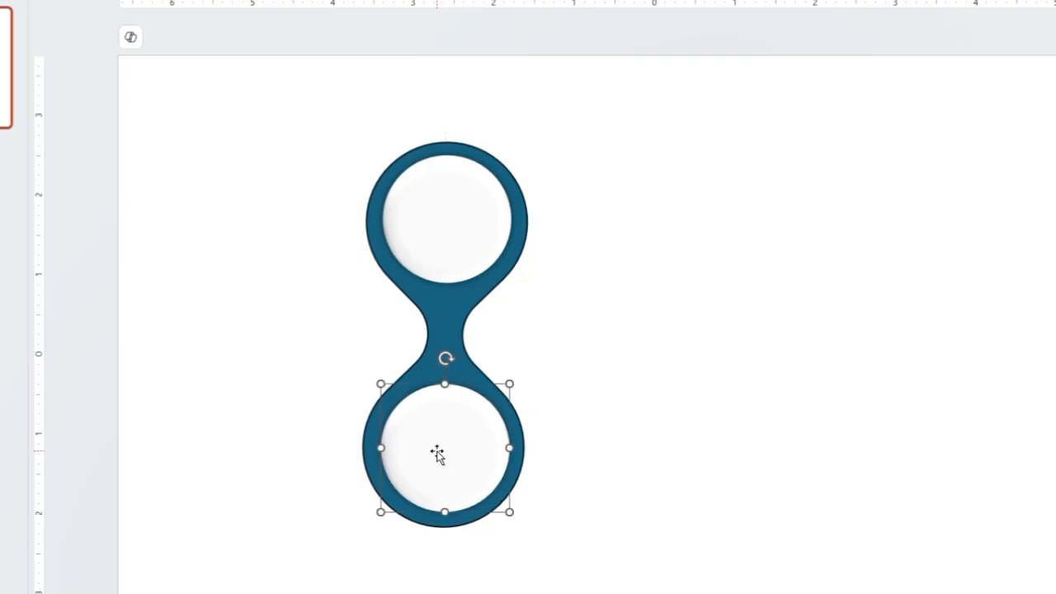
- Give the dumbbell shape the golden-yellow standard color as both its fill and its outline
left_click(439, 312)
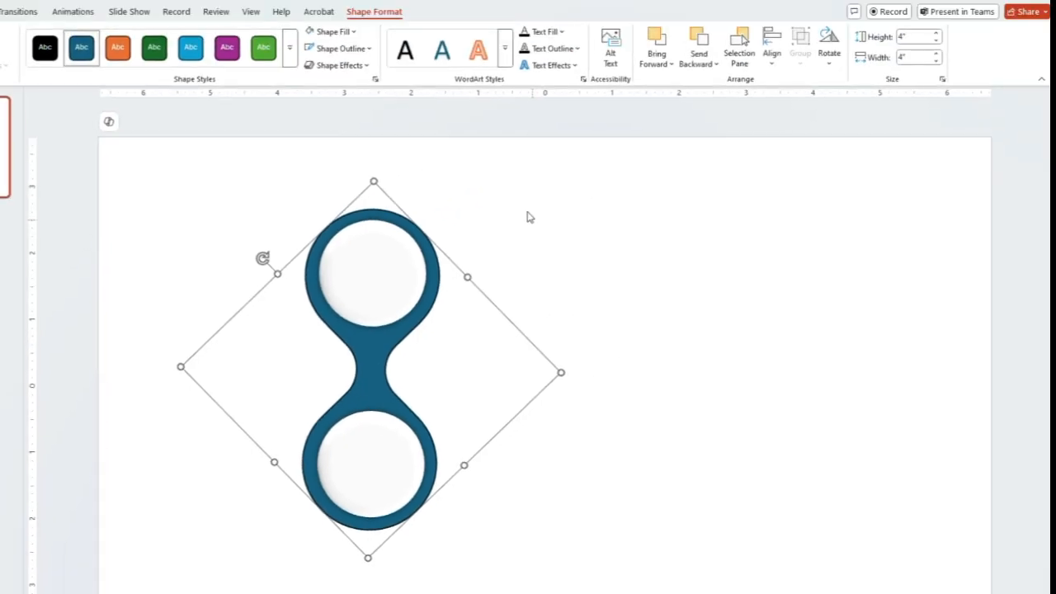
left_click(354, 33)
left_click(353, 228)
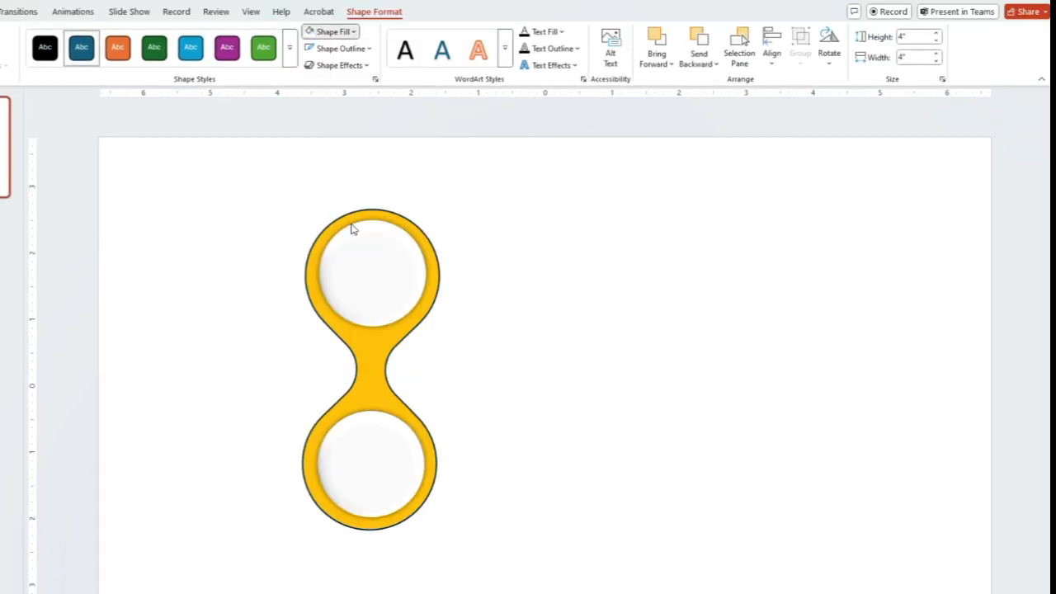
left_click(341, 50)
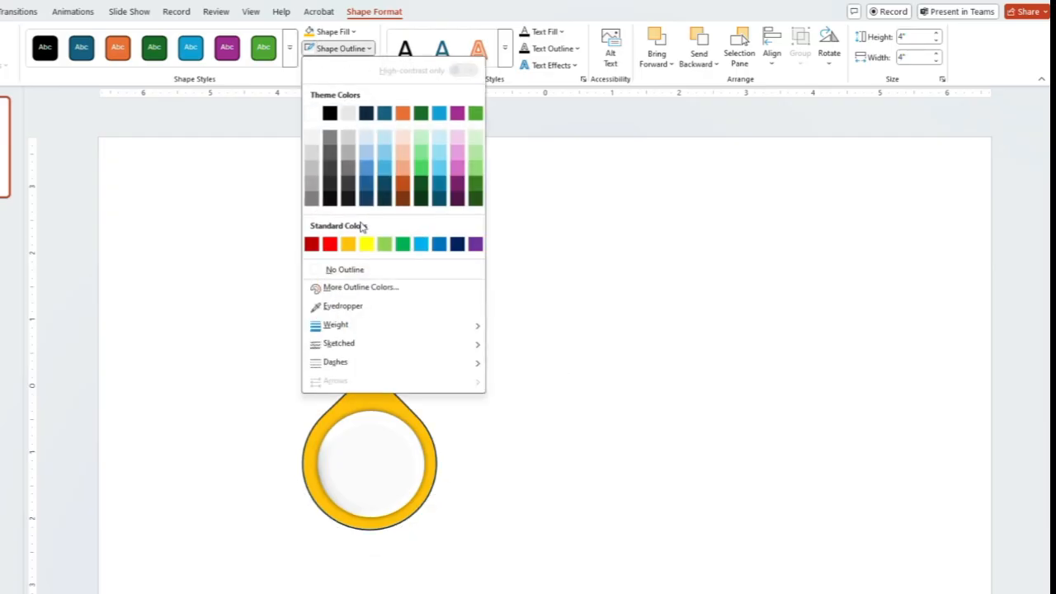
left_click(349, 259)
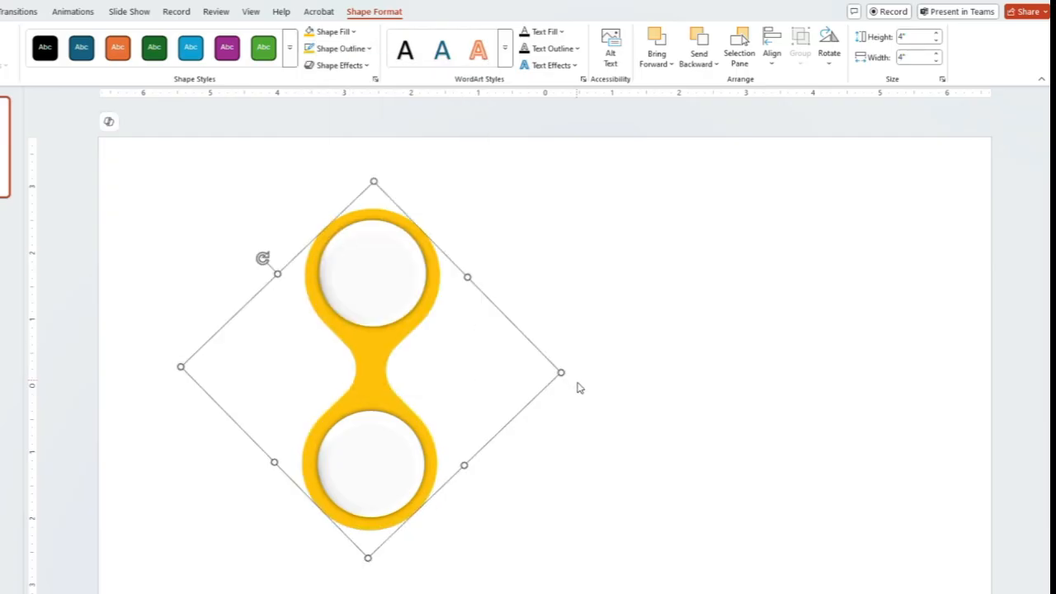
left_click(590, 408)
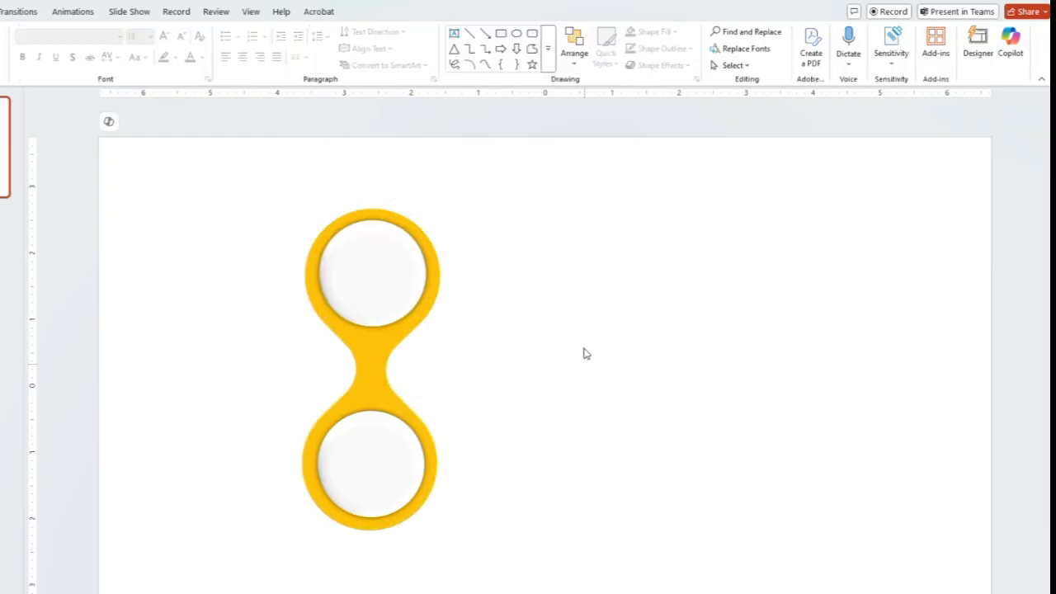
- Group the dumbbell shape with its two white circles
left_click_drag(212, 188, 608, 556)
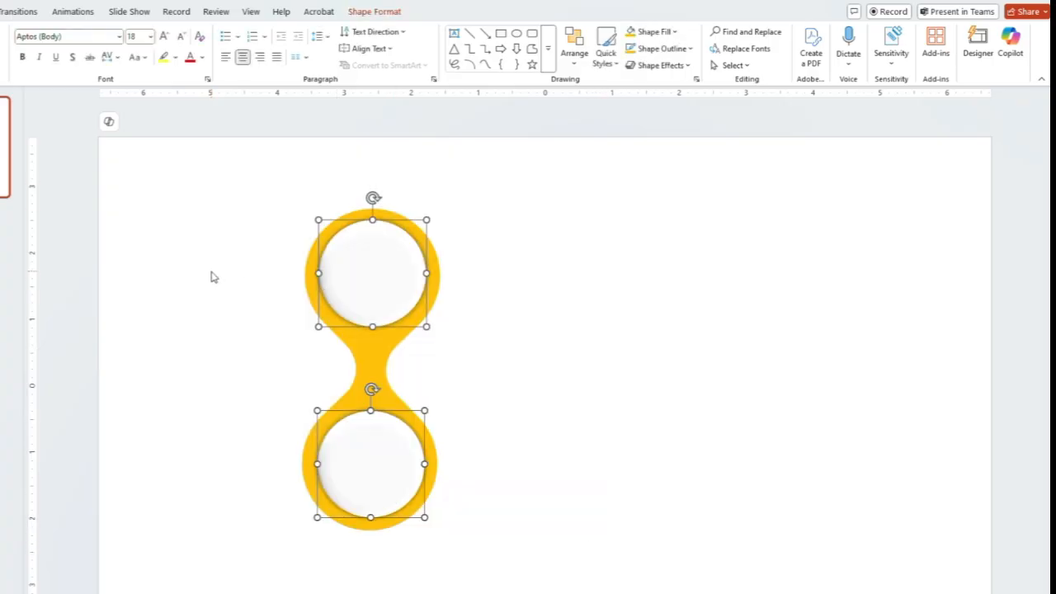
key("ctrl+a")
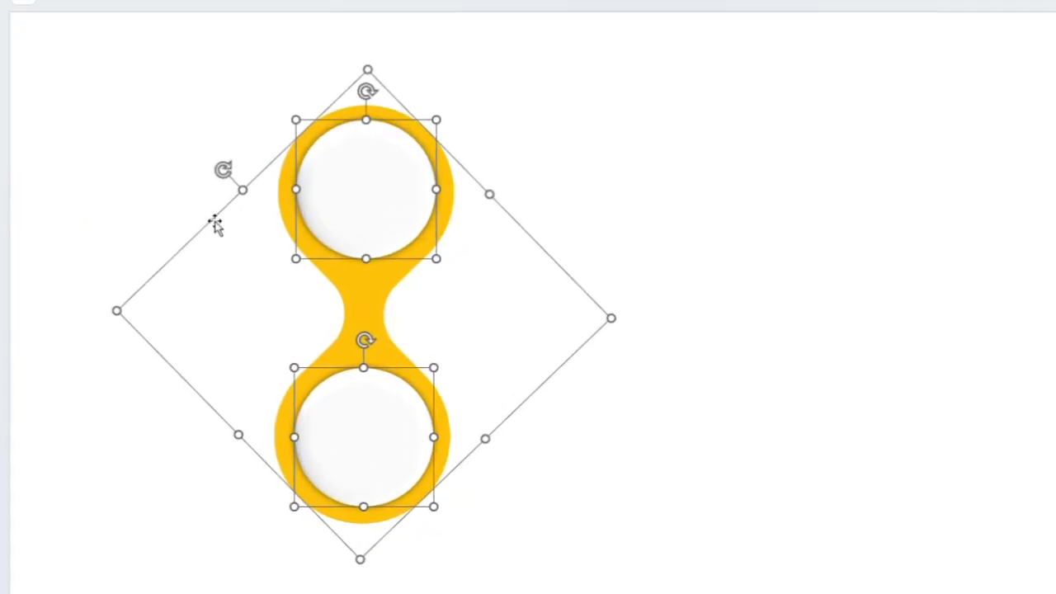
right_click(258, 307)
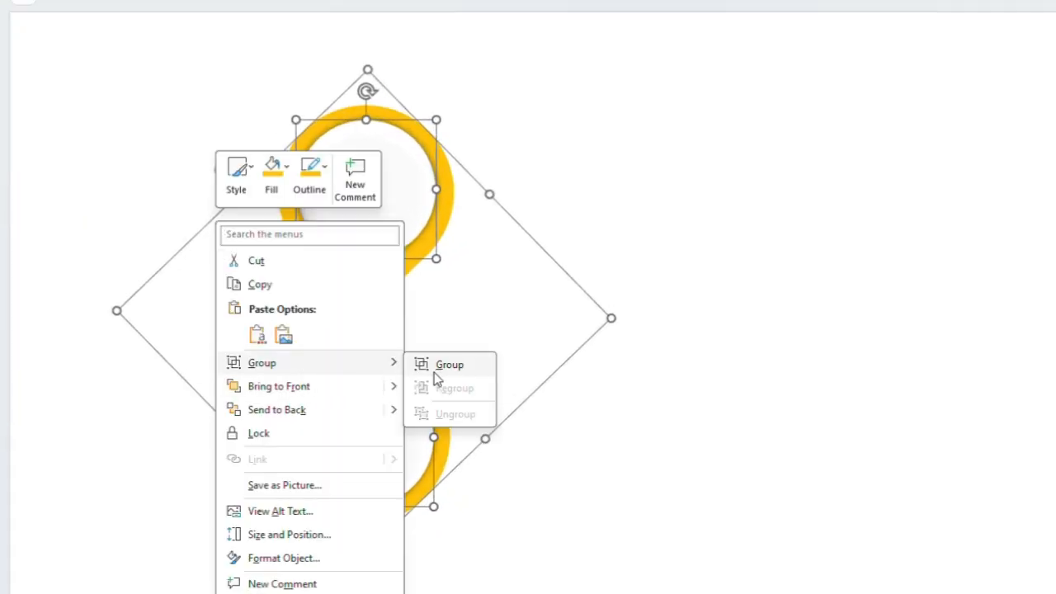
left_click(436, 373)
left_click(741, 404)
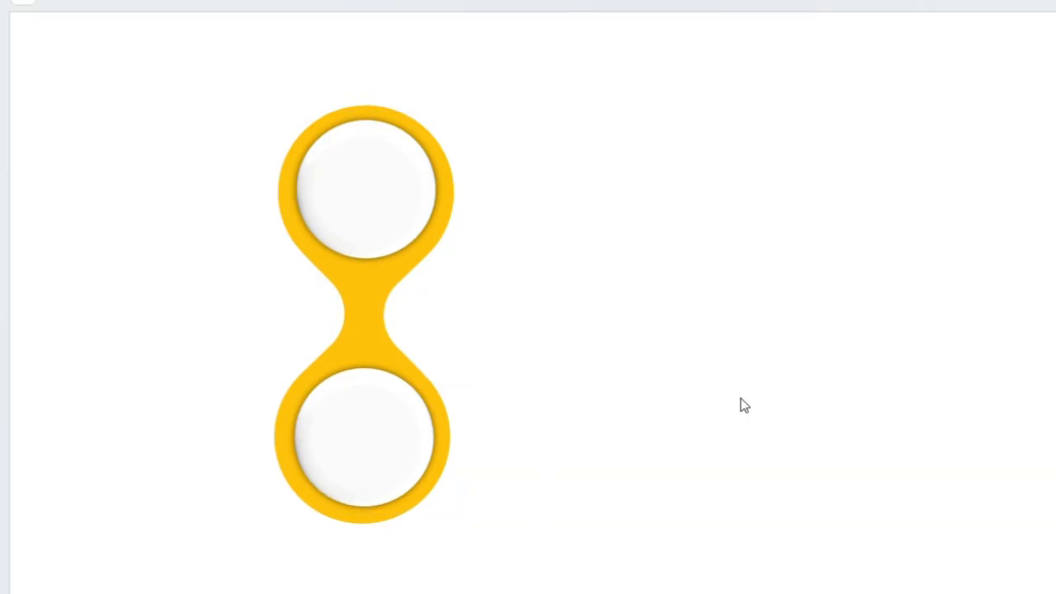
- Place two copies of the dumbbell group beside the original, in one evenly spaced horizontal row
left_click(371, 414)
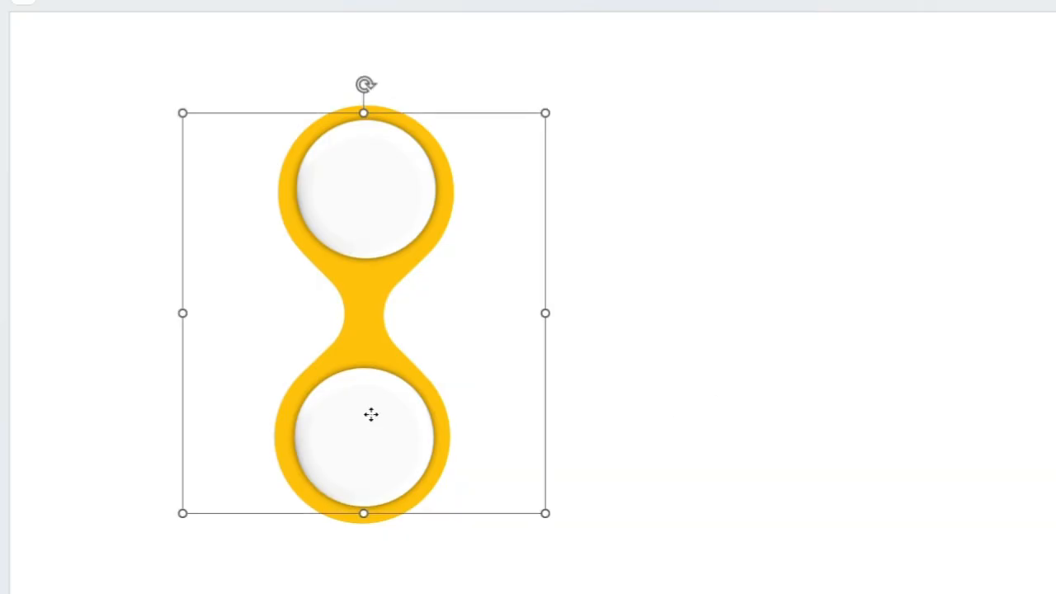
left_click_drag(370, 416, 837, 427)
left_click_drag(583, 430, 613, 430)
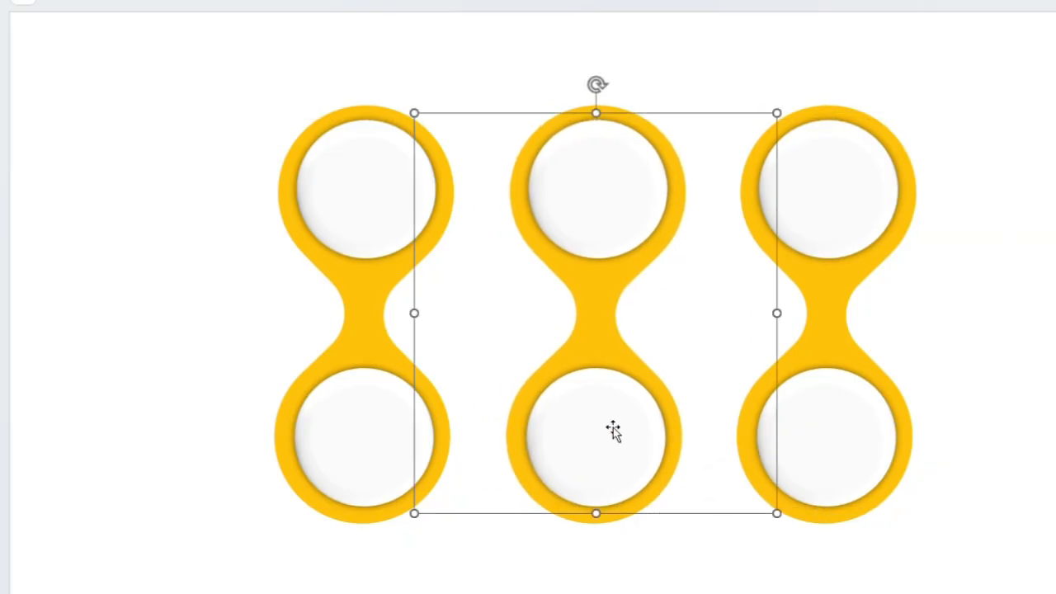
- Rotate the two outer dumbbell groups clockwise together so that they lean to the right
left_click(365, 361)
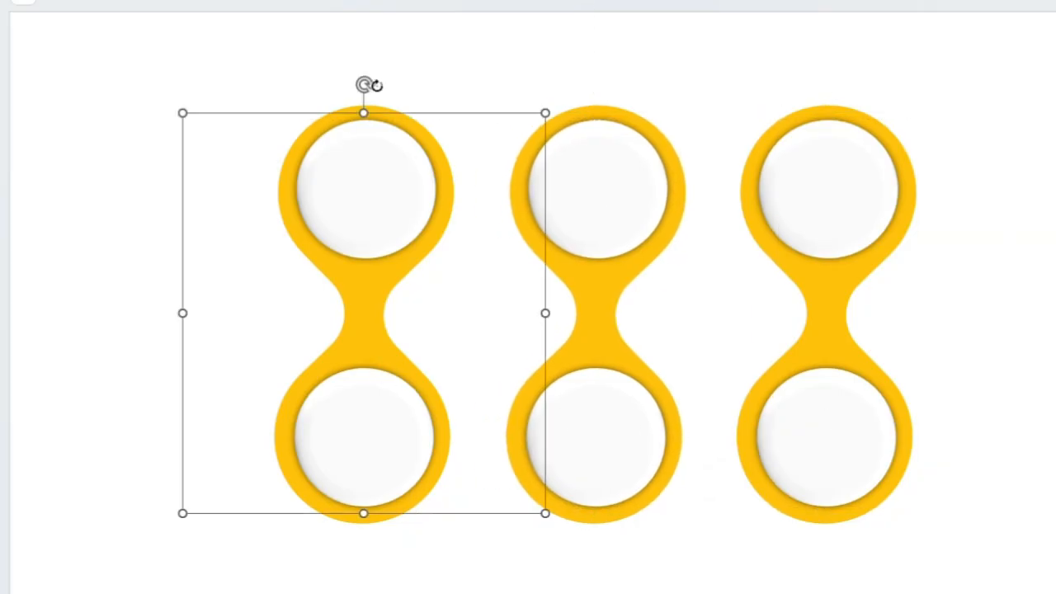
left_click(839, 300, "shift")
left_click_drag(827, 85, 968, 135)
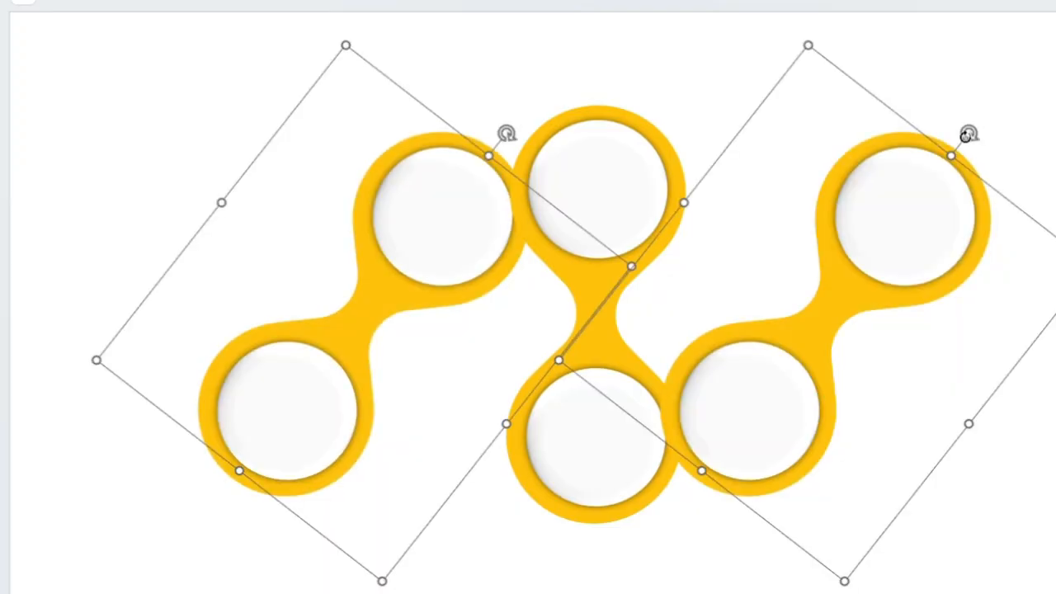
- Rotate the middle dumbbell counterclockwise and overlap the end circles of all three groups to form a continuous zigzag chain
left_click(638, 168)
left_click_drag(596, 82, 392, 163)
left_click_drag(618, 331, 570, 312)
left_click_drag(565, 310, 566, 312)
left_click_drag(784, 378, 676, 341)
left_click(812, 482)
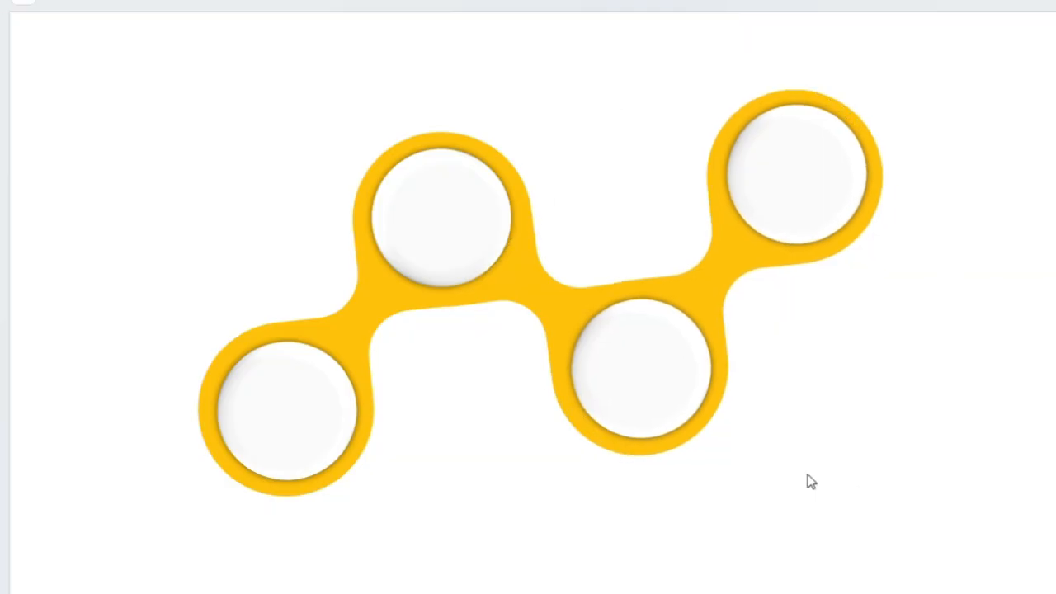
- Group the three connected dumbbells into one object
key("ctrl+a")
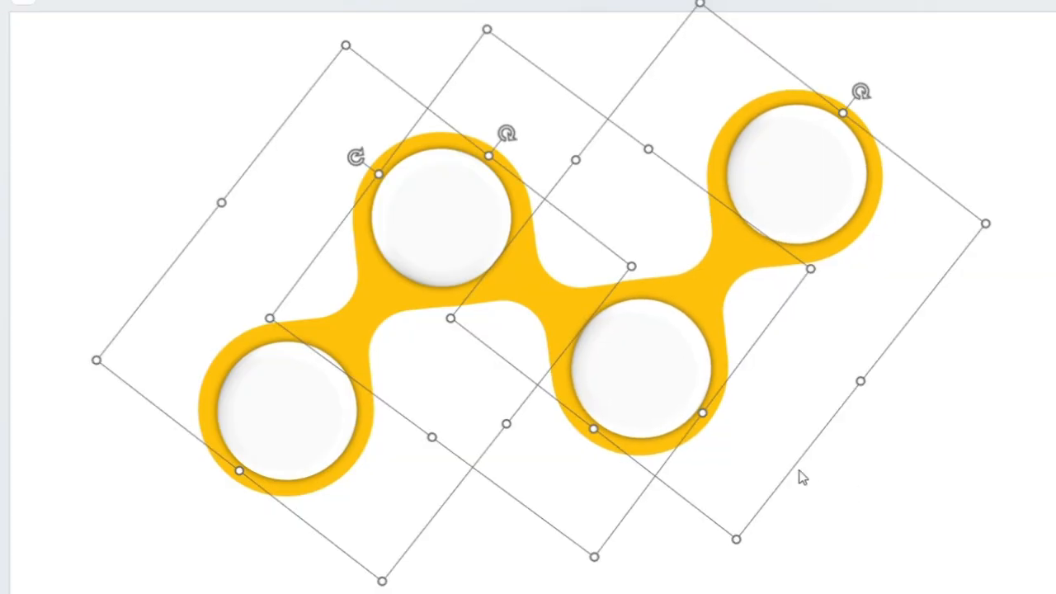
right_click(402, 190)
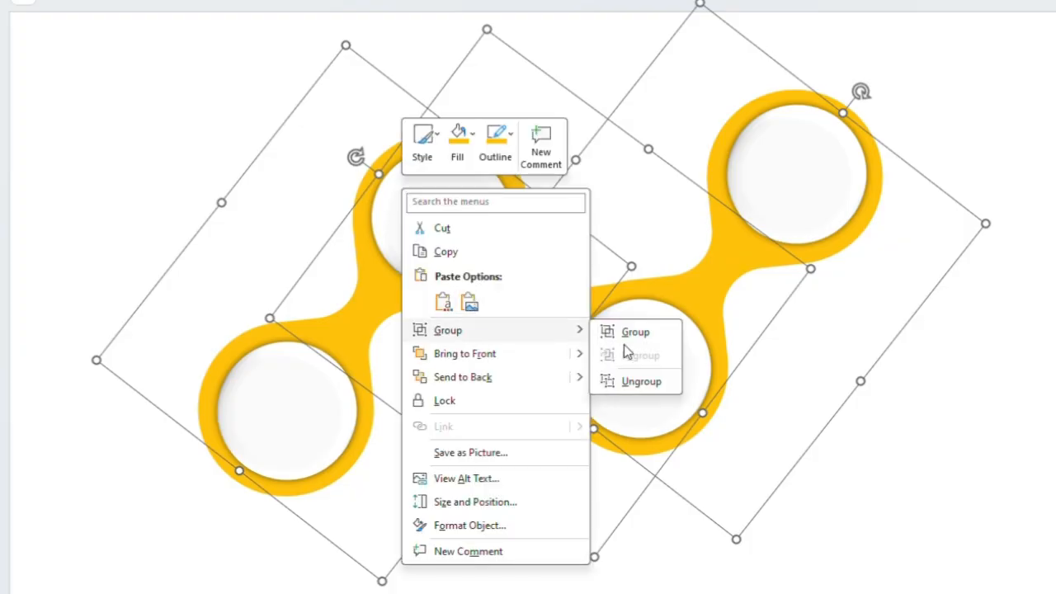
left_click(639, 339)
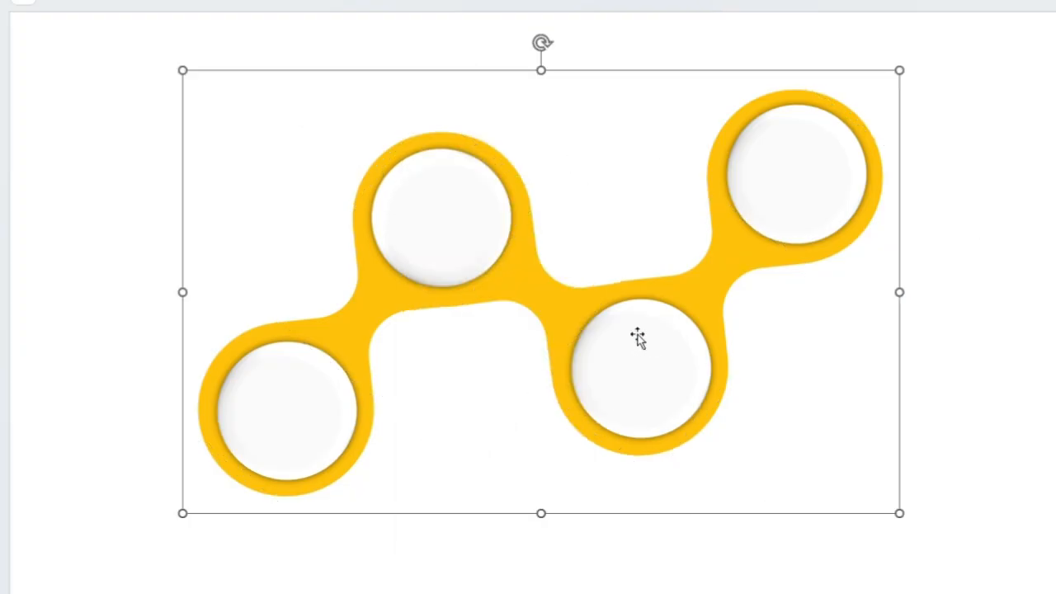
left_click(1007, 432)
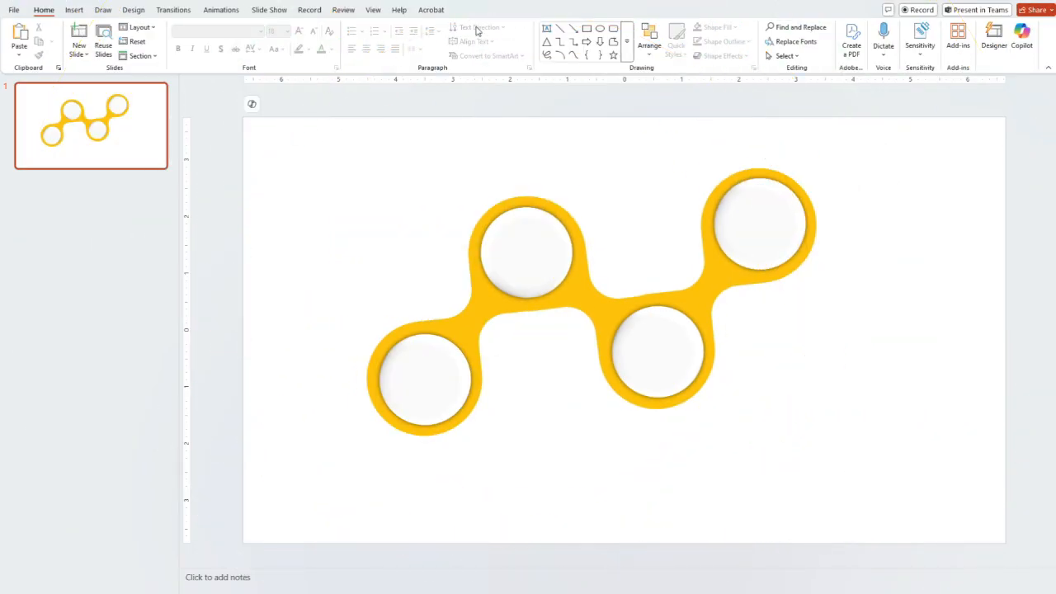
- Paste the prepared STEP 1 to 4 labels and "Your Input" text blocks and shift them together toward their circles
key("ctrl+v")
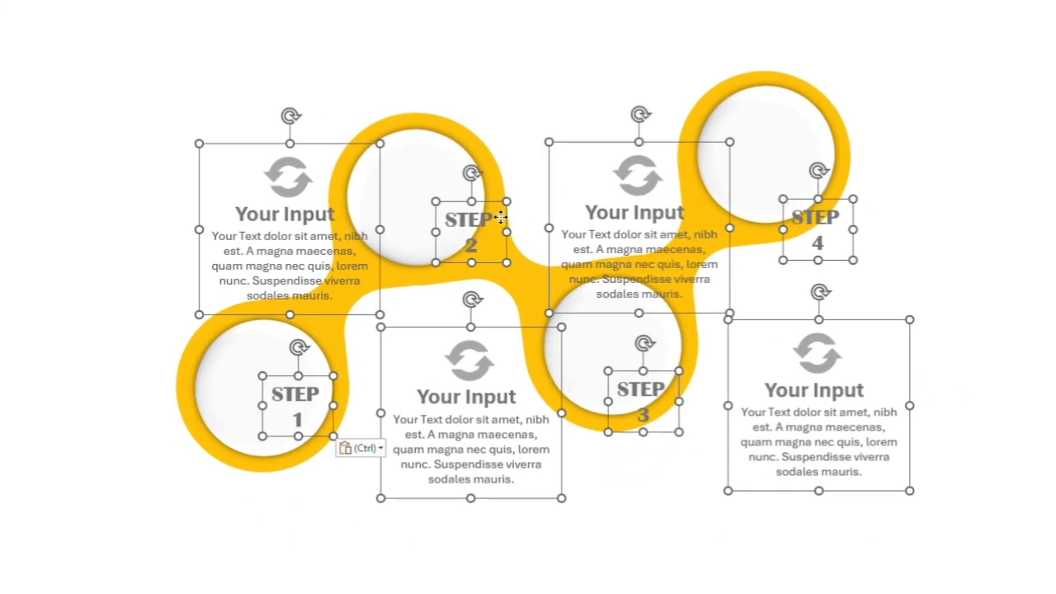
left_click_drag(501, 217, 460, 185)
left_click(941, 360)
- Move the STEP 4 label into its circle, and raise the text blocks above STEP 3 and below STEP 4
left_click(765, 204)
left_click_drag(797, 228, 789, 189)
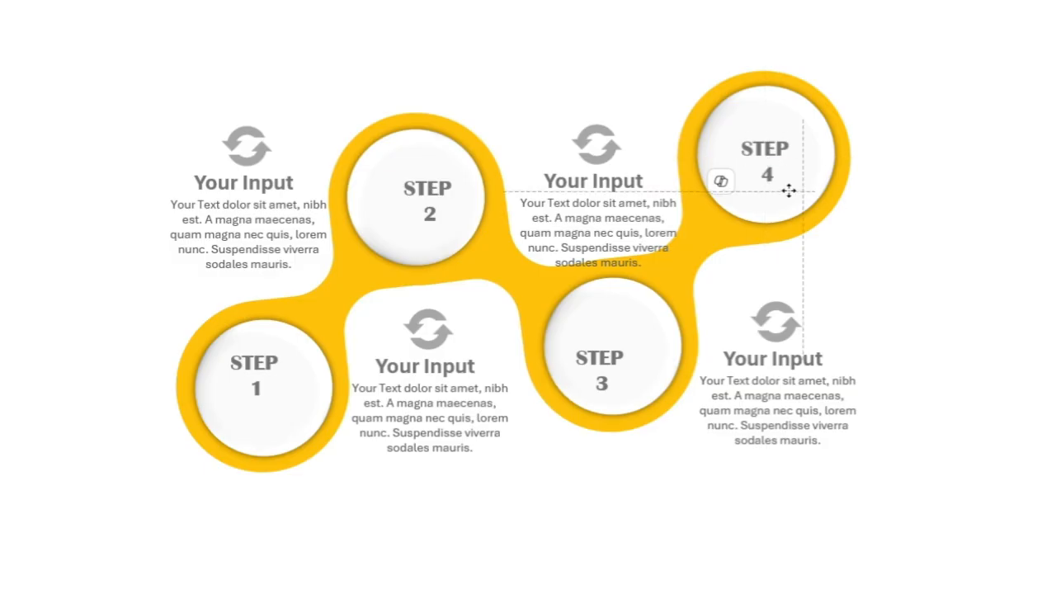
left_click(629, 248)
left_click_drag(633, 114, 629, 92)
left_click(813, 417)
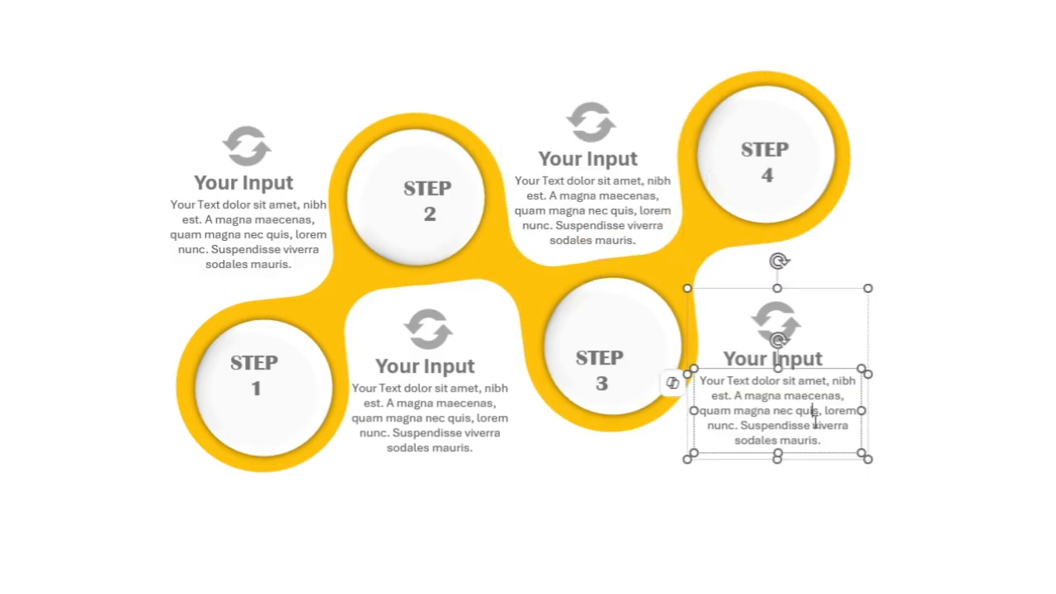
left_click_drag(832, 460, 840, 431)
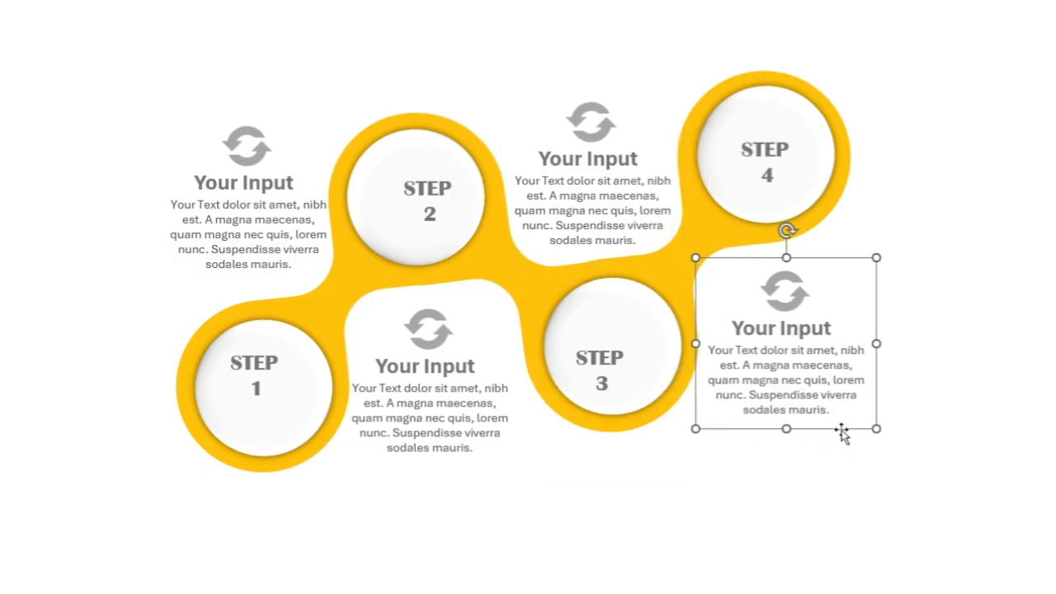
- Rotate the grouped dumbbell chain slightly clockwise so that its alternating circles line up more horizontally
left_click(813, 198)
left_click_drag(514, 25, 542, 22)
left_click(1010, 343)
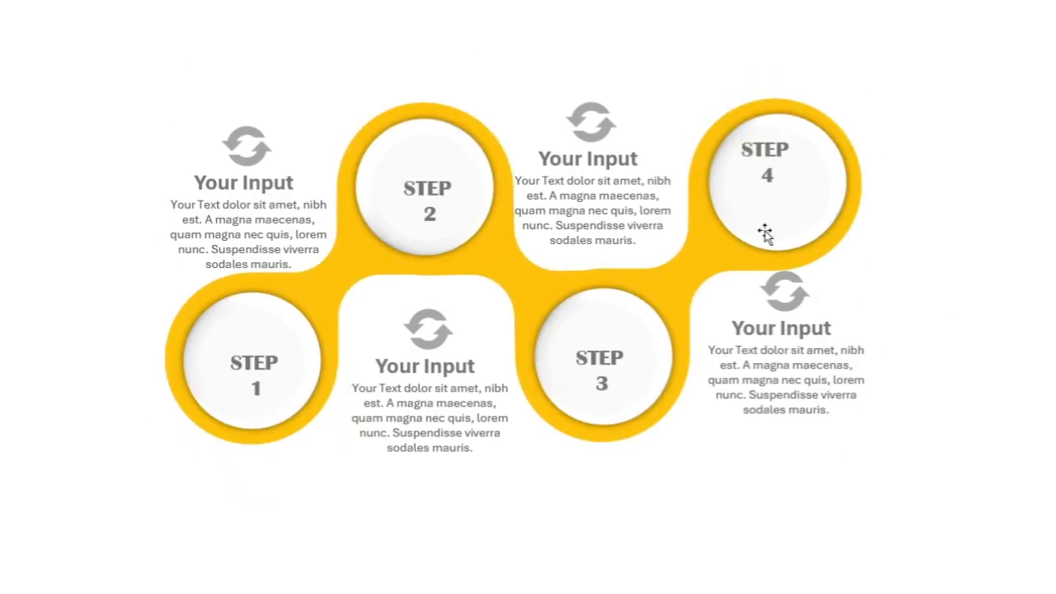